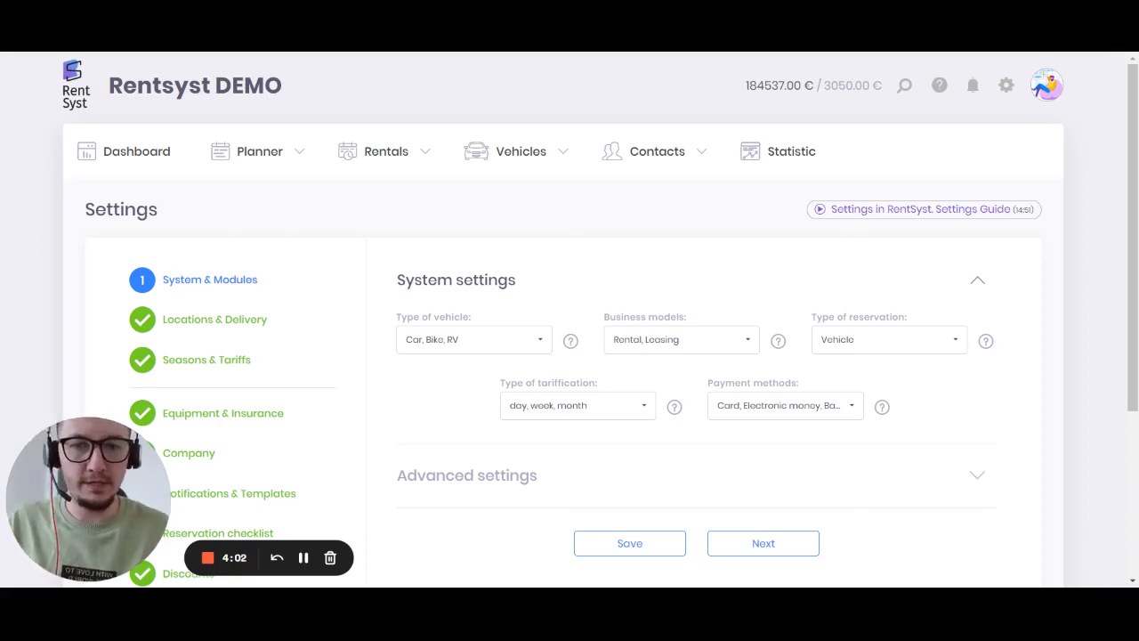
click(468, 340)
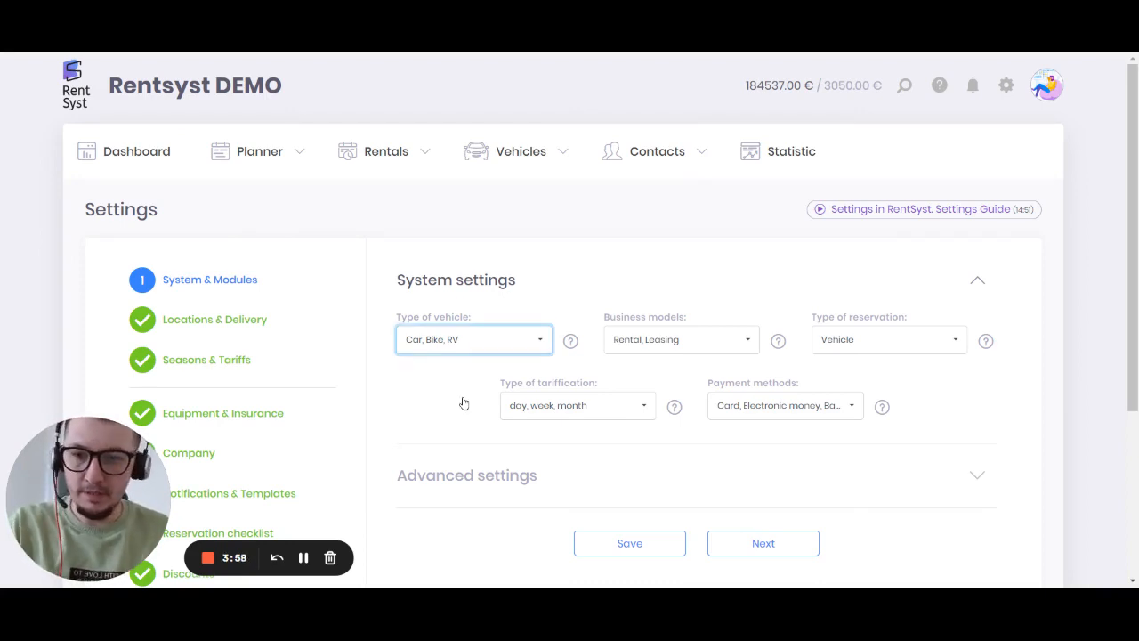
click(484, 399)
scroll(1136, 185, down, 1)
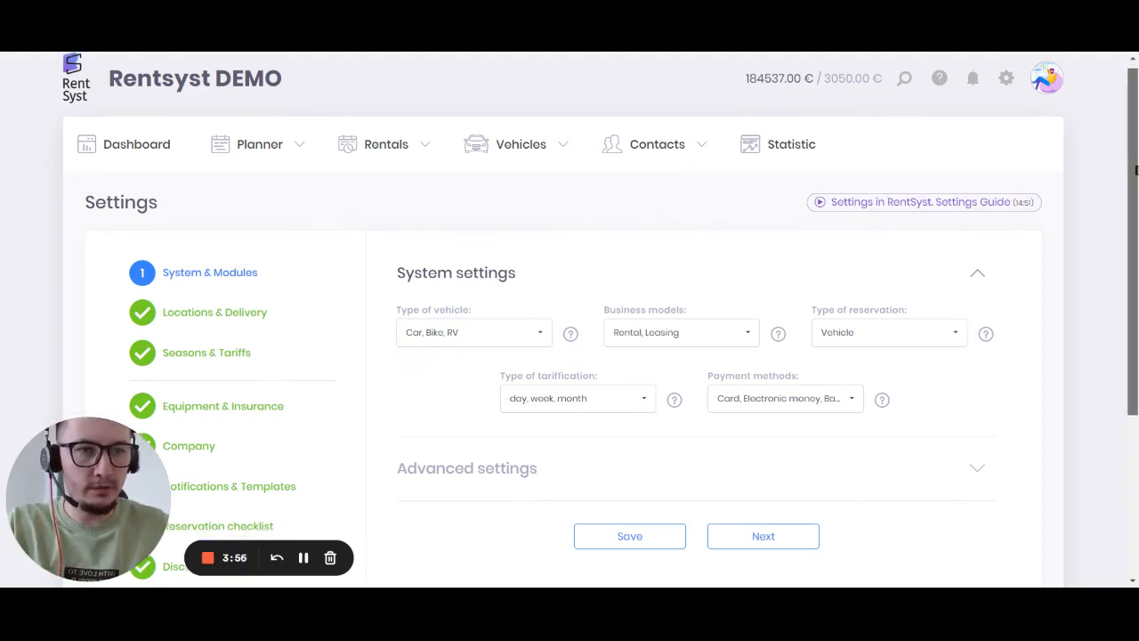
drag(1137, 183, 1136, 242)
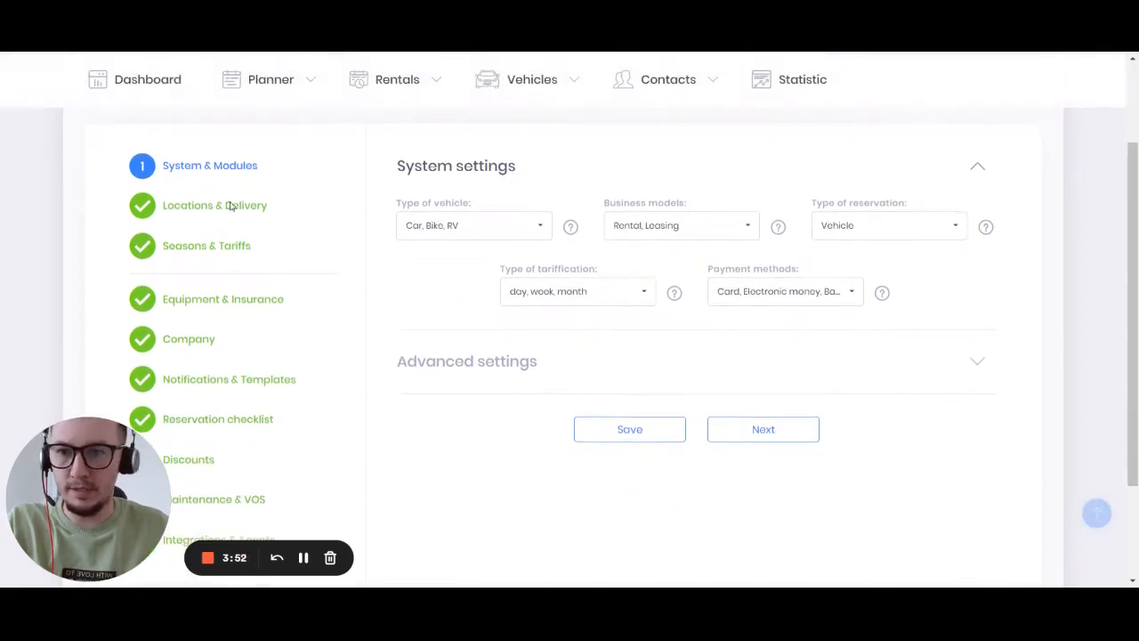
Enable the Manager accounts module in the advanced system settings and save the settings.
click(428, 364)
scroll(508, 338, down, 7)
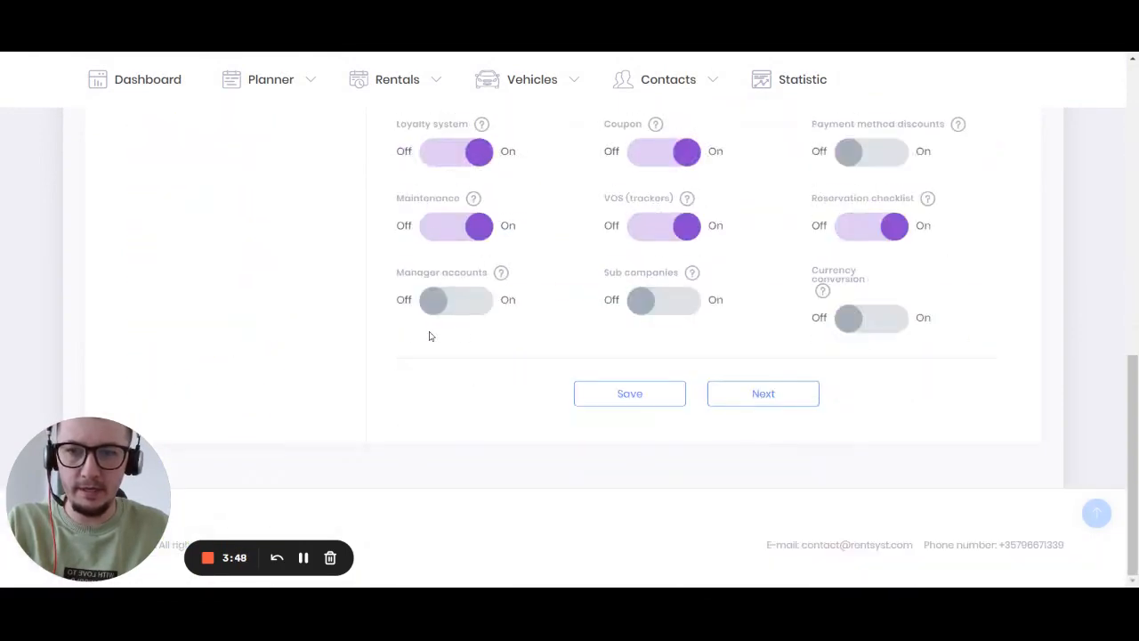
drag(399, 333, 489, 334)
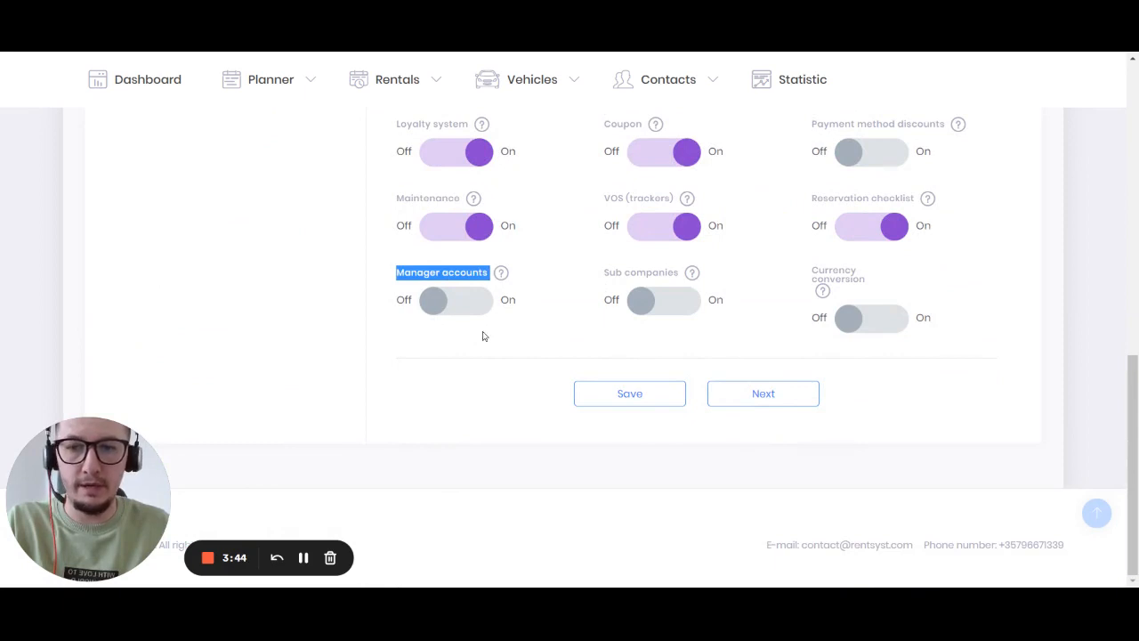
mouse_move(496, 325)
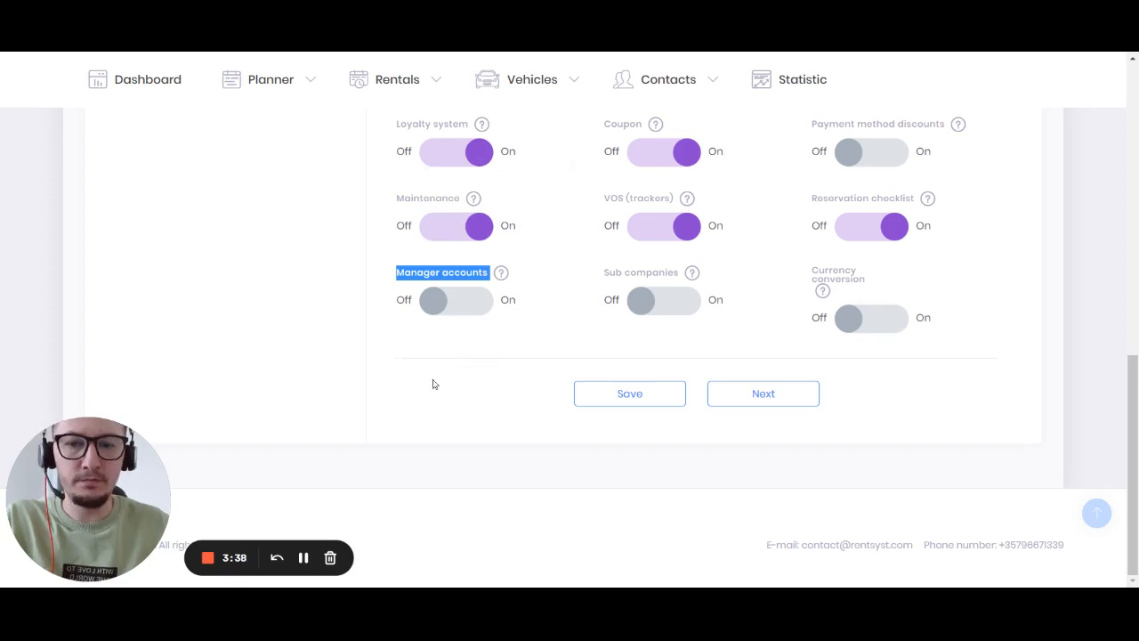
scroll(438, 383, up, 5)
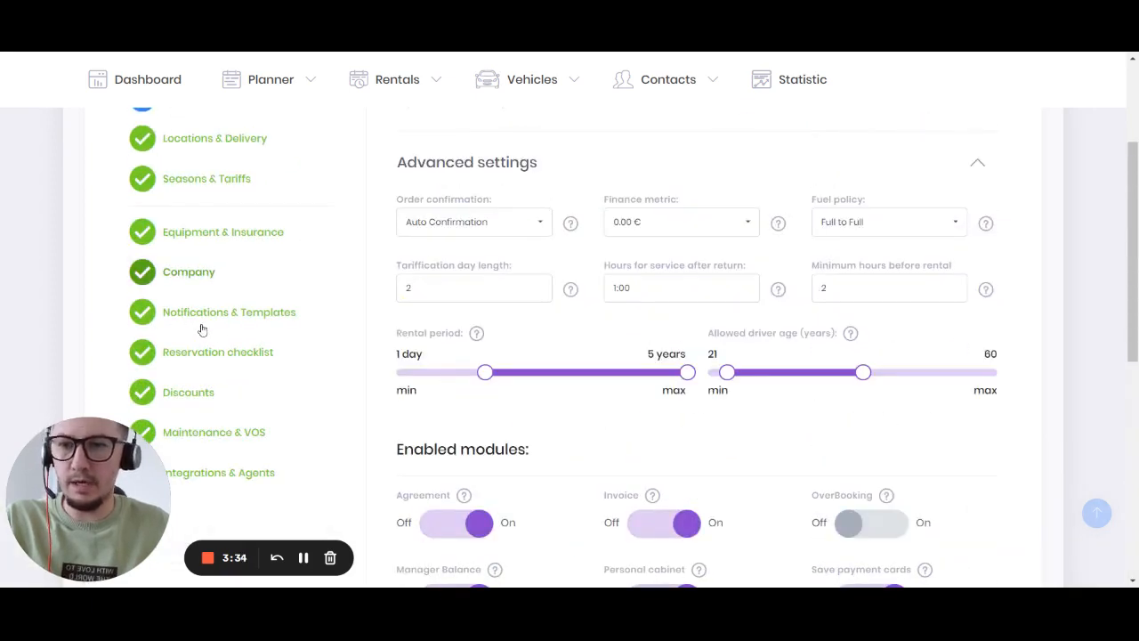
scroll(400, 320, down, 4)
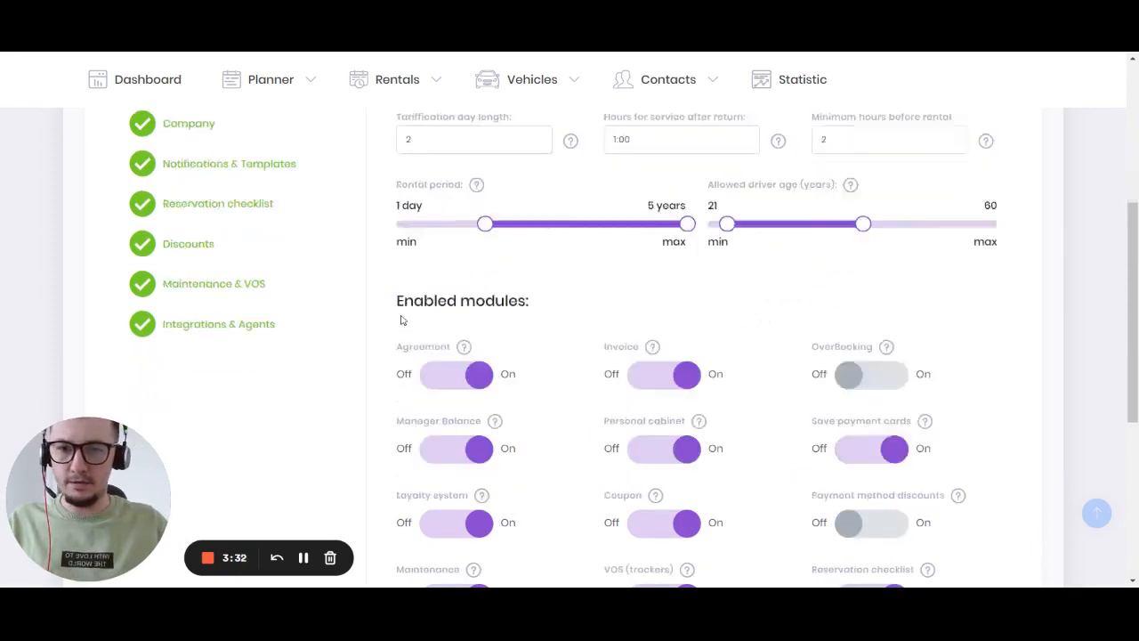
click(454, 456)
click(591, 543)
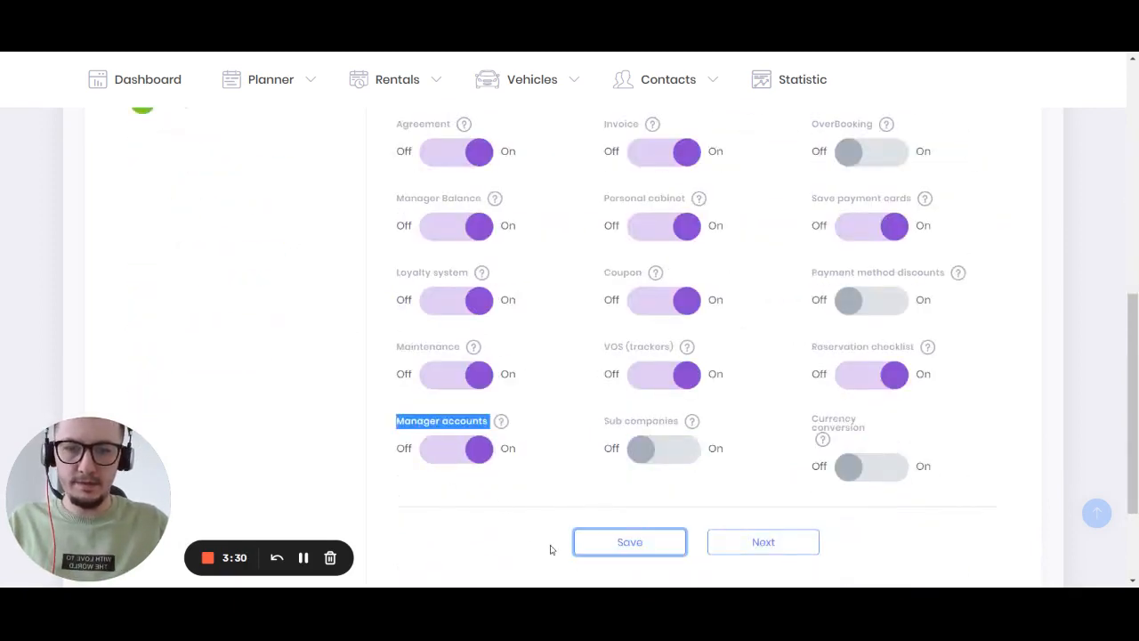
scroll(310, 365, down, 1)
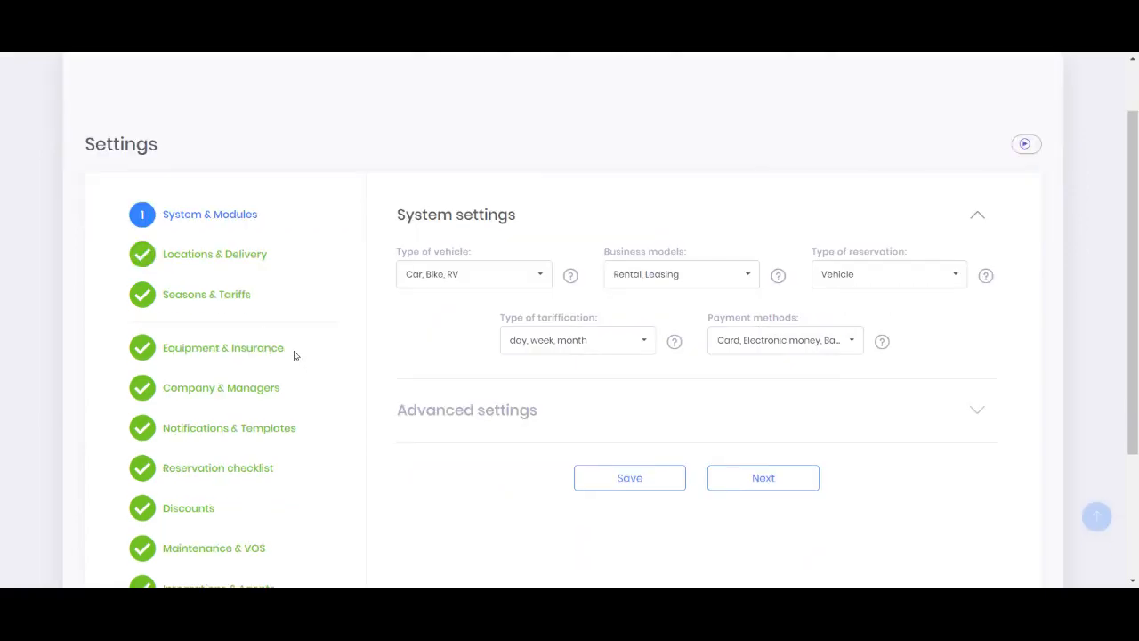
Open the Company & Managers settings and examine the manager groups, their permissions and the list of managers.
click(285, 429)
scroll(294, 409, down, 2)
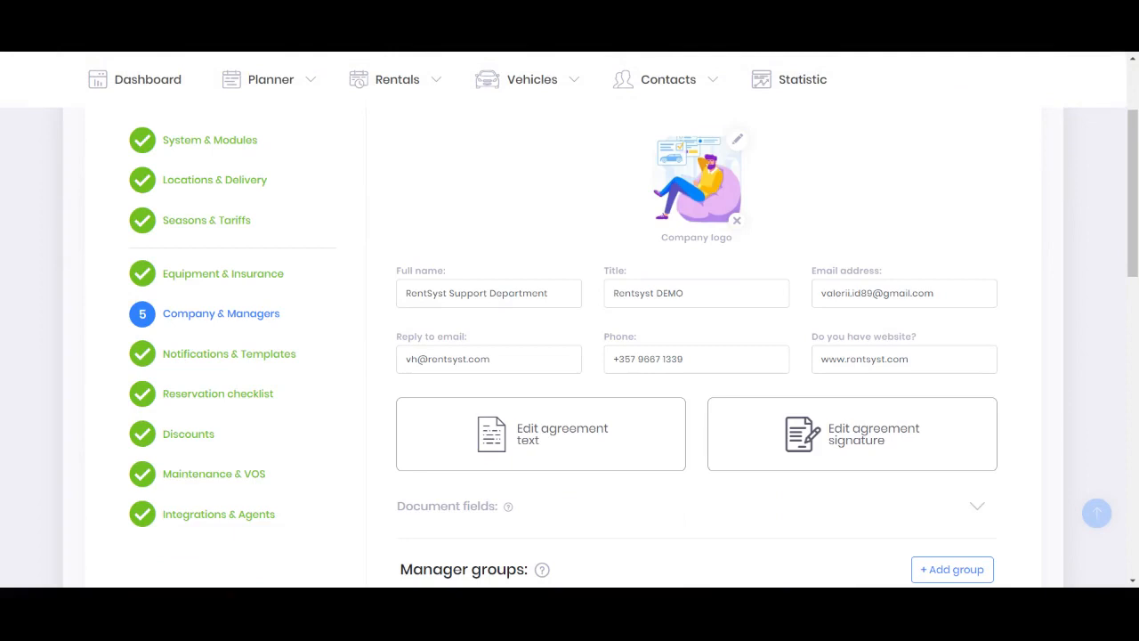
scroll(623, 297, down, 2)
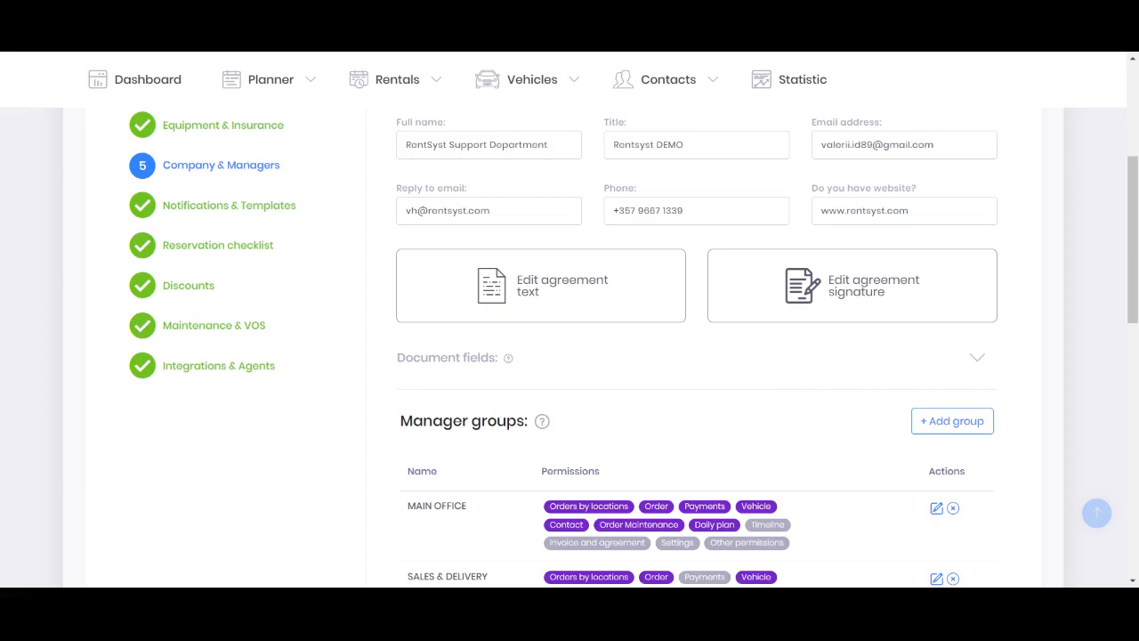
scroll(526, 525, down, 2)
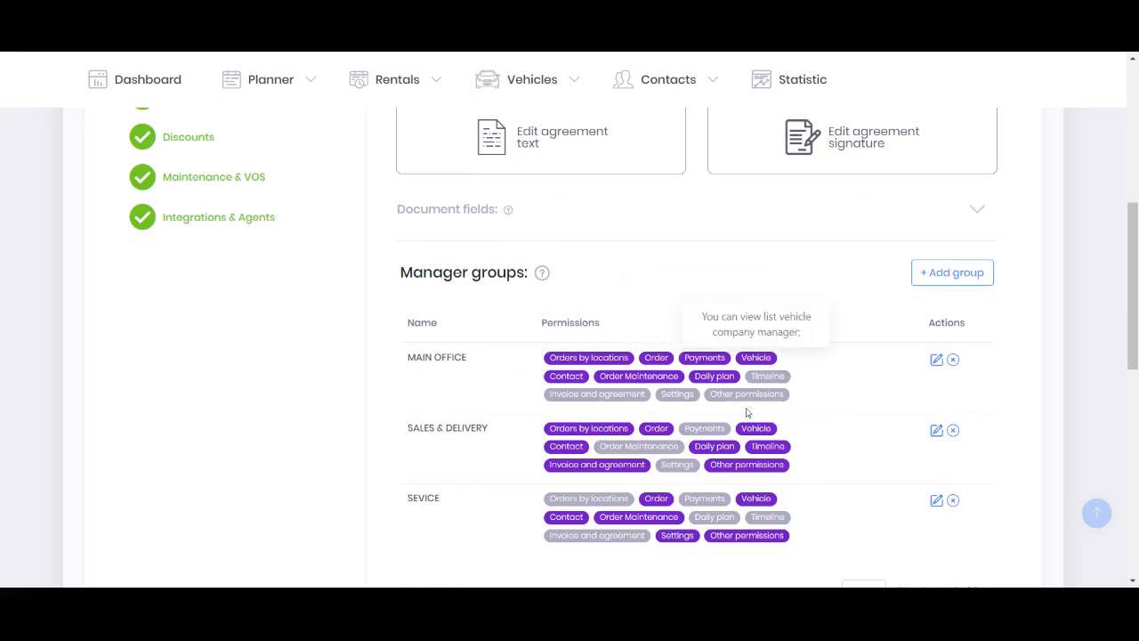
scroll(748, 412, down, 5)
drag(400, 288, 481, 288)
scroll(598, 349, up, 4)
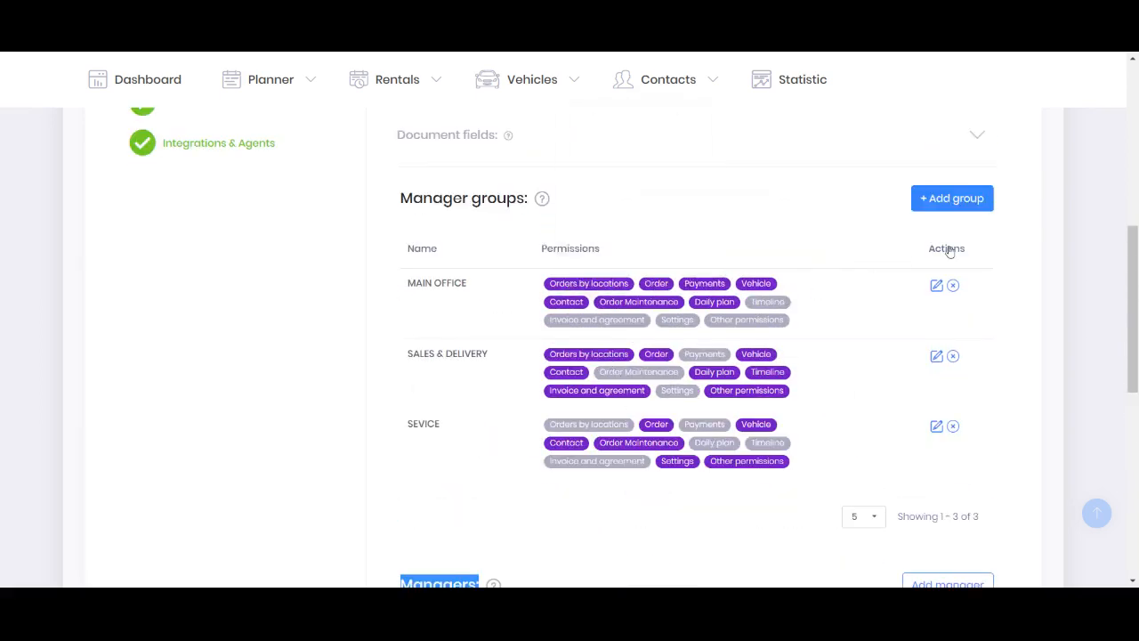
drag(1133, 332, 1132, 324)
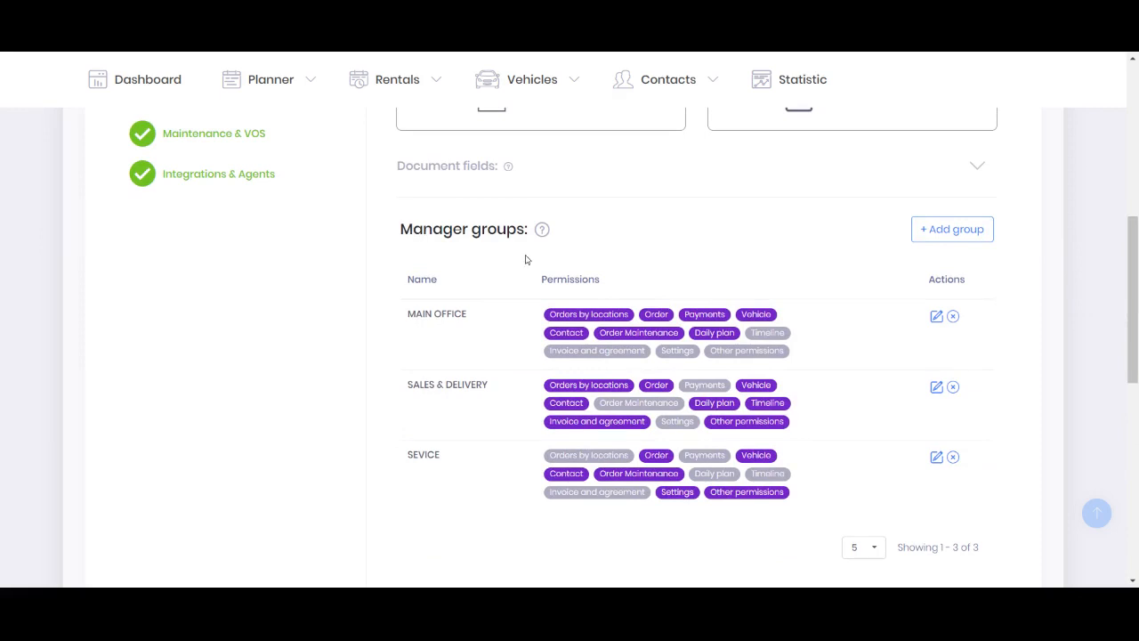
scroll(532, 269, down, 3)
scroll(532, 270, down, 1)
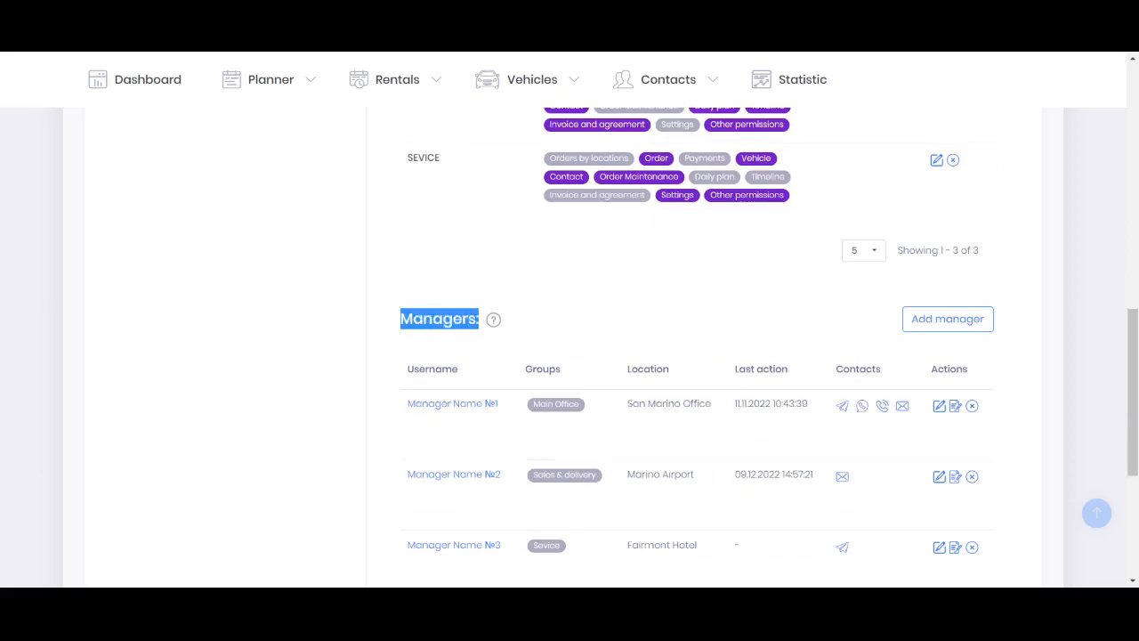
scroll(718, 377, up, 4)
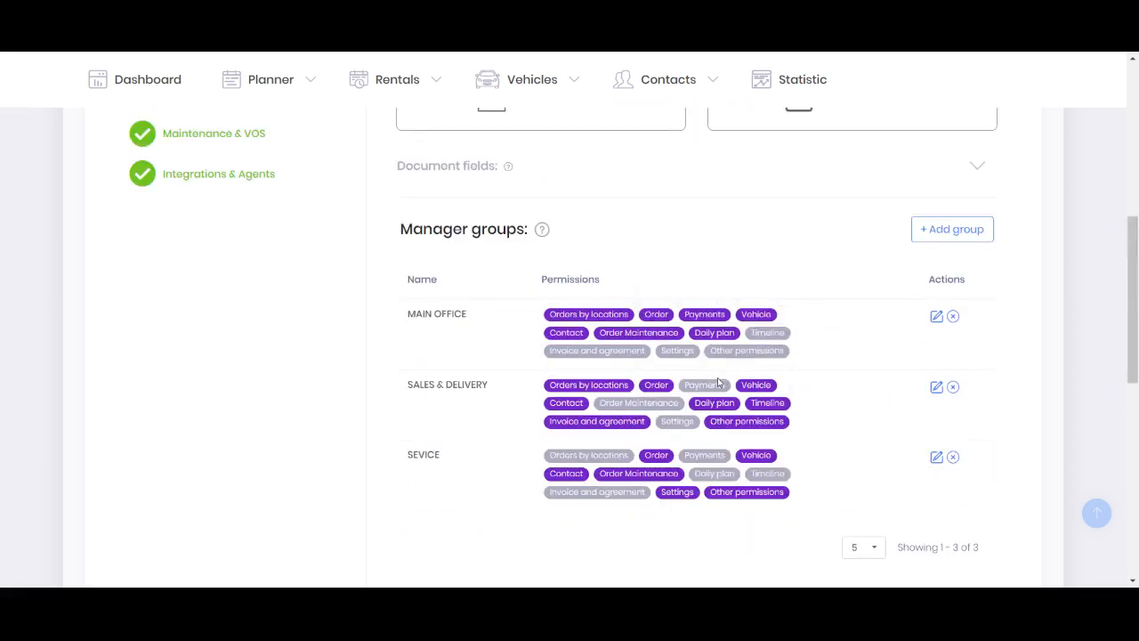
Start adding a new manager group and name it Test 123.
click(952, 228)
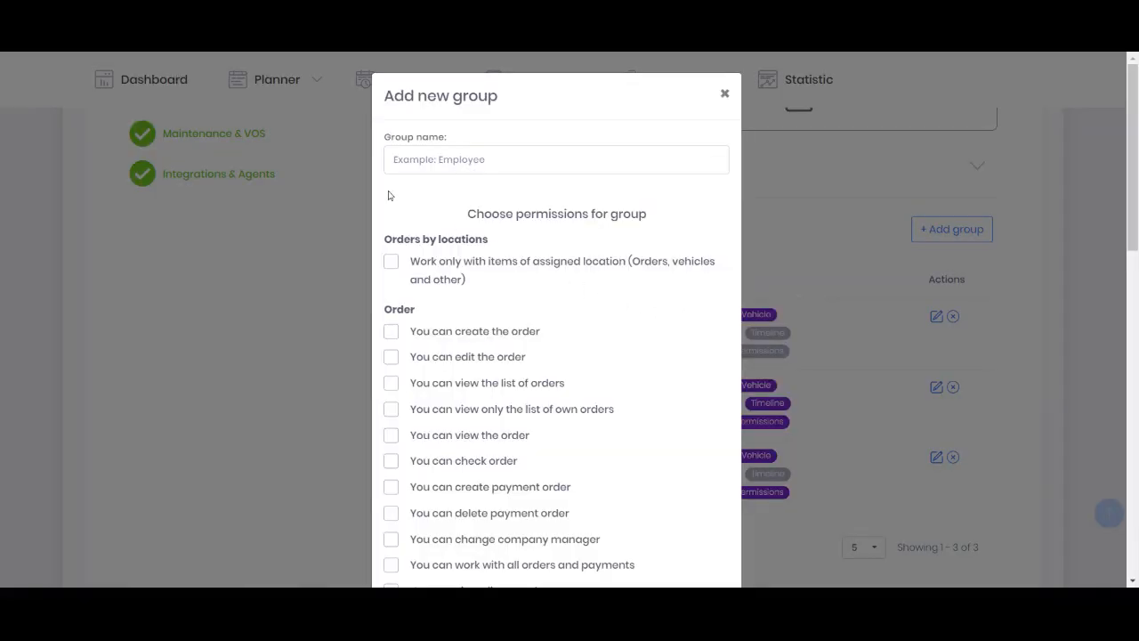
drag(388, 195, 455, 191)
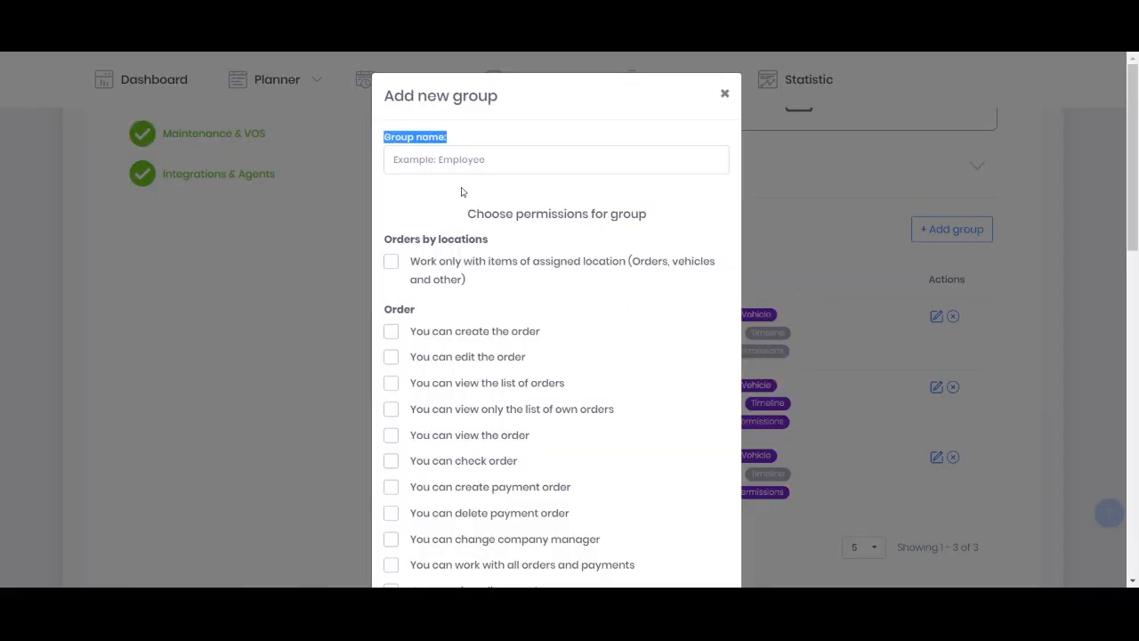
click(474, 161)
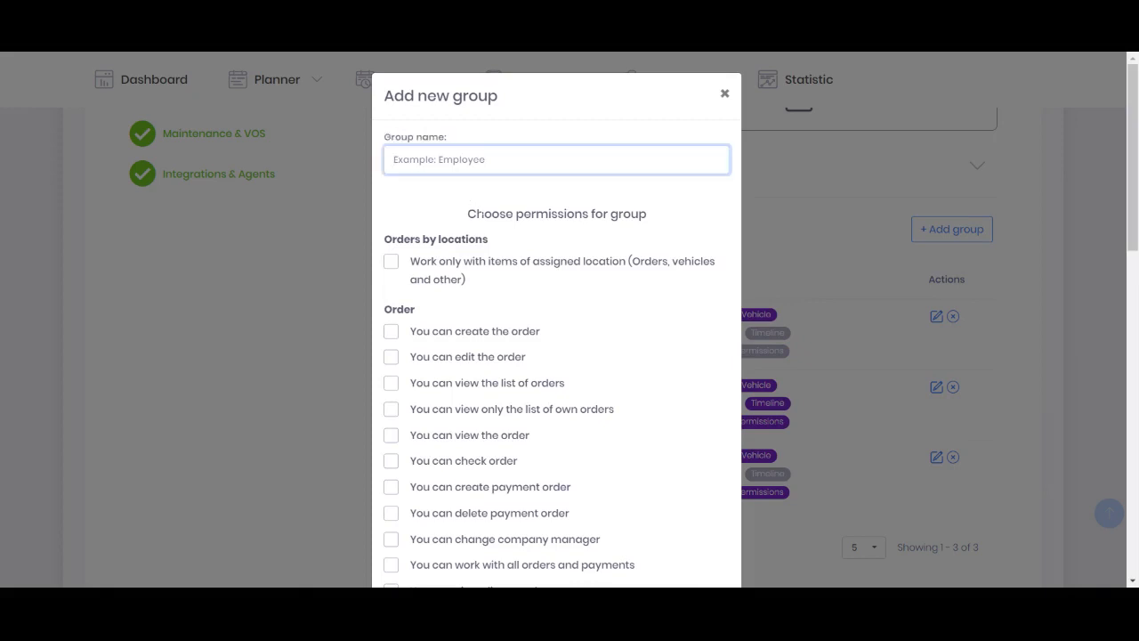
text(Test 123)
Look through the available group permissions and allow the group to work only with items of its assigned location.
drag(388, 299, 518, 293)
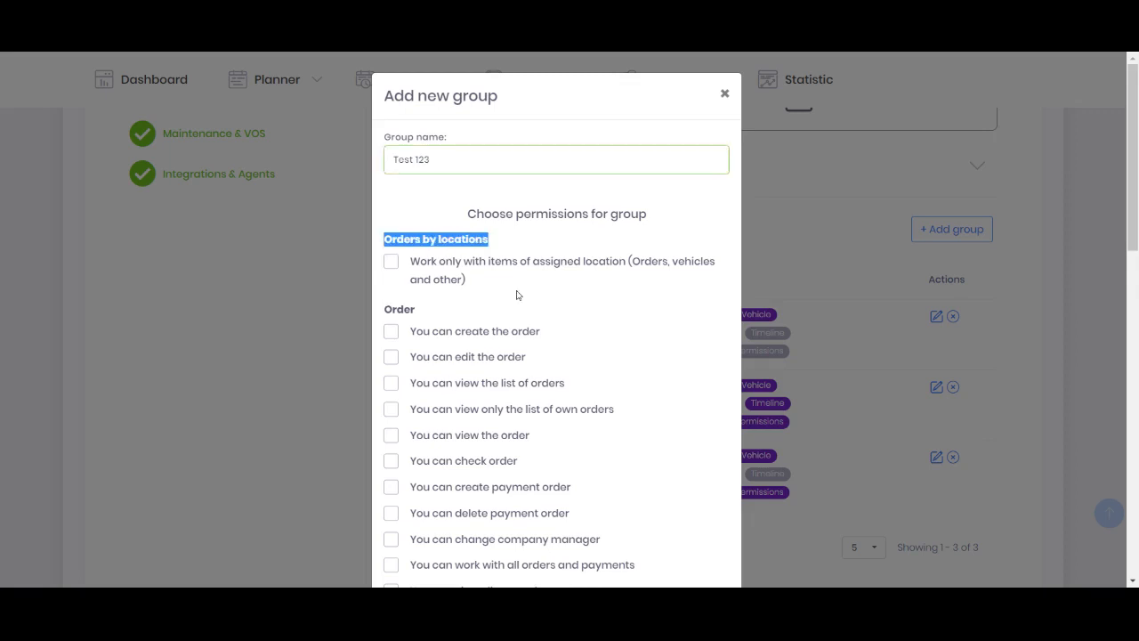
scroll(545, 267, down, 1)
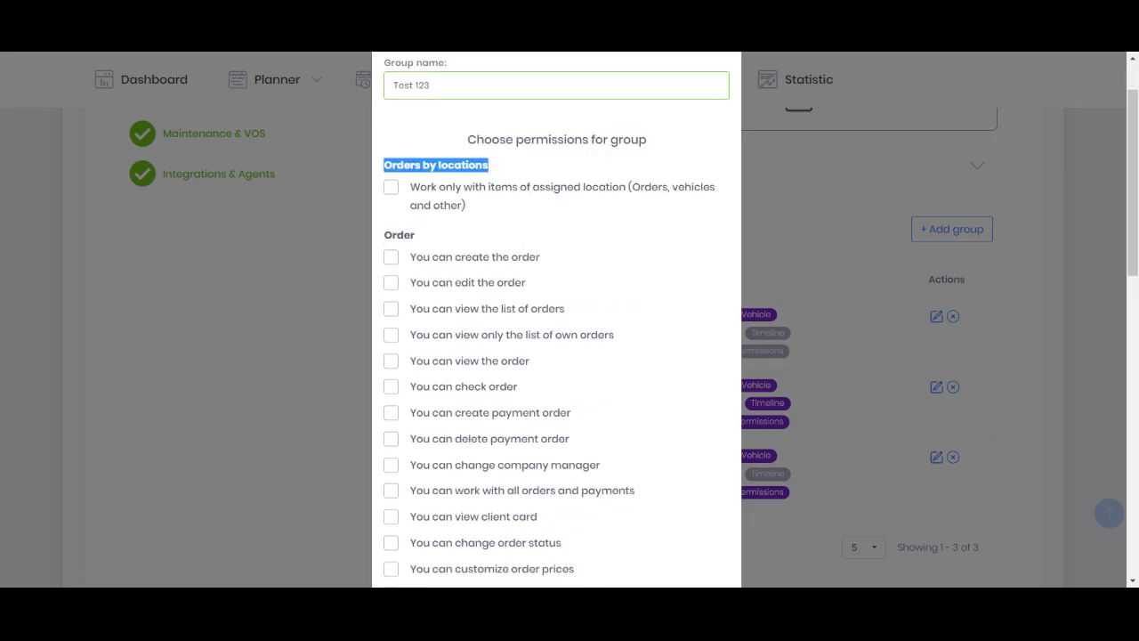
scroll(418, 299, down, 3)
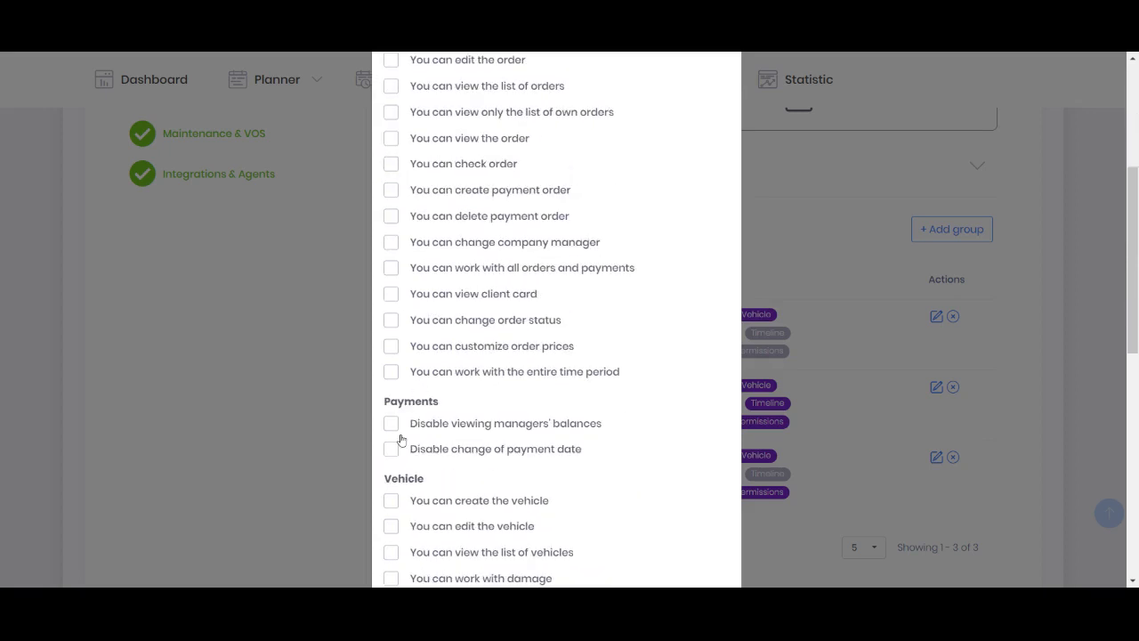
scroll(627, 520, up, 4)
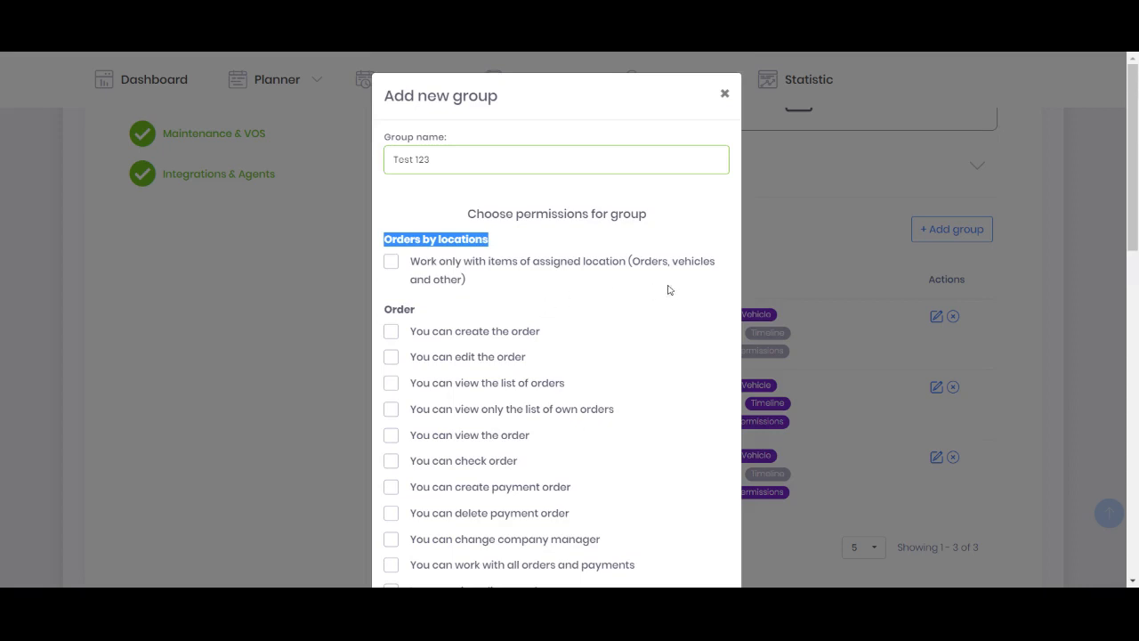
click(561, 294)
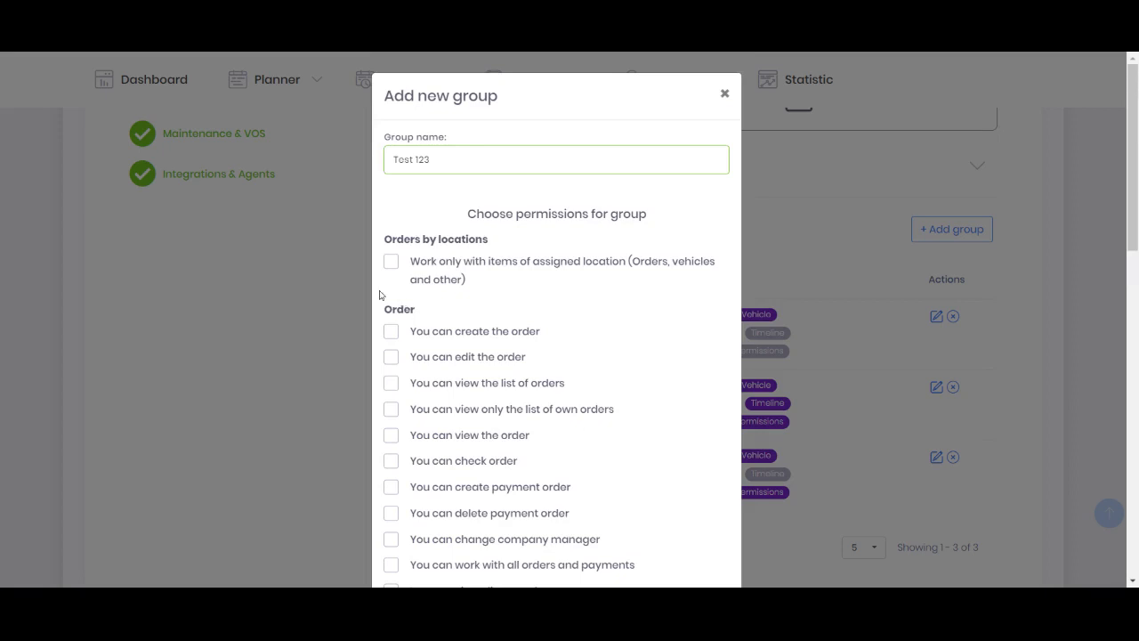
drag(385, 239, 492, 295)
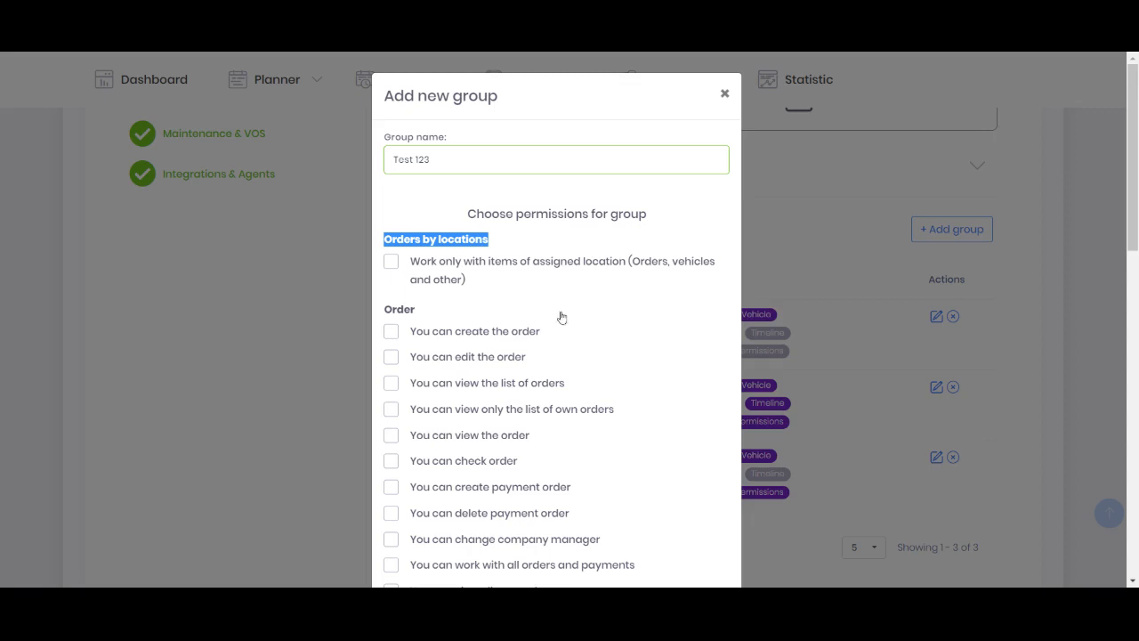
click(390, 260)
Grant the group order permissions to view the list of orders, view the order, change company manager and change order status.
scroll(521, 311, down, 1)
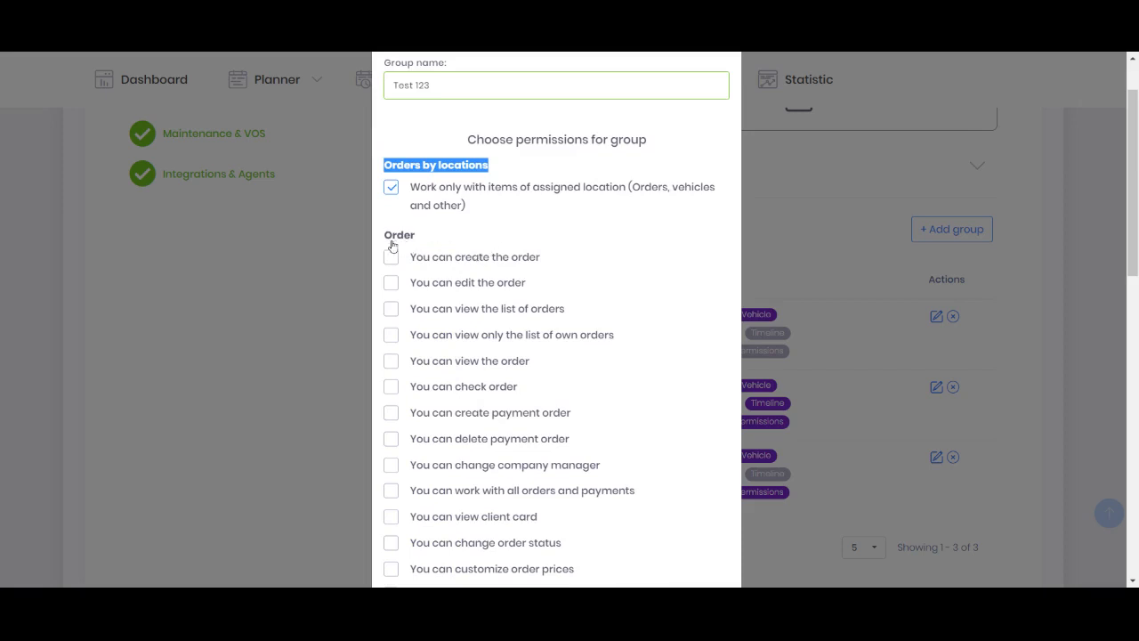
click(468, 306)
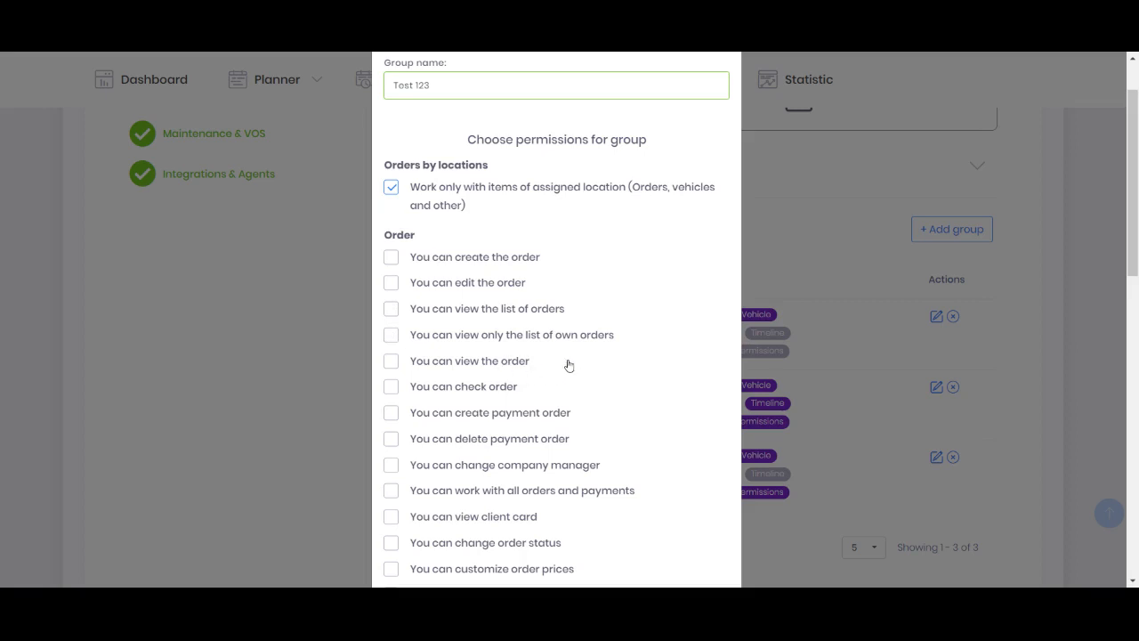
click(392, 335)
click(394, 365)
scroll(404, 507, down, 3)
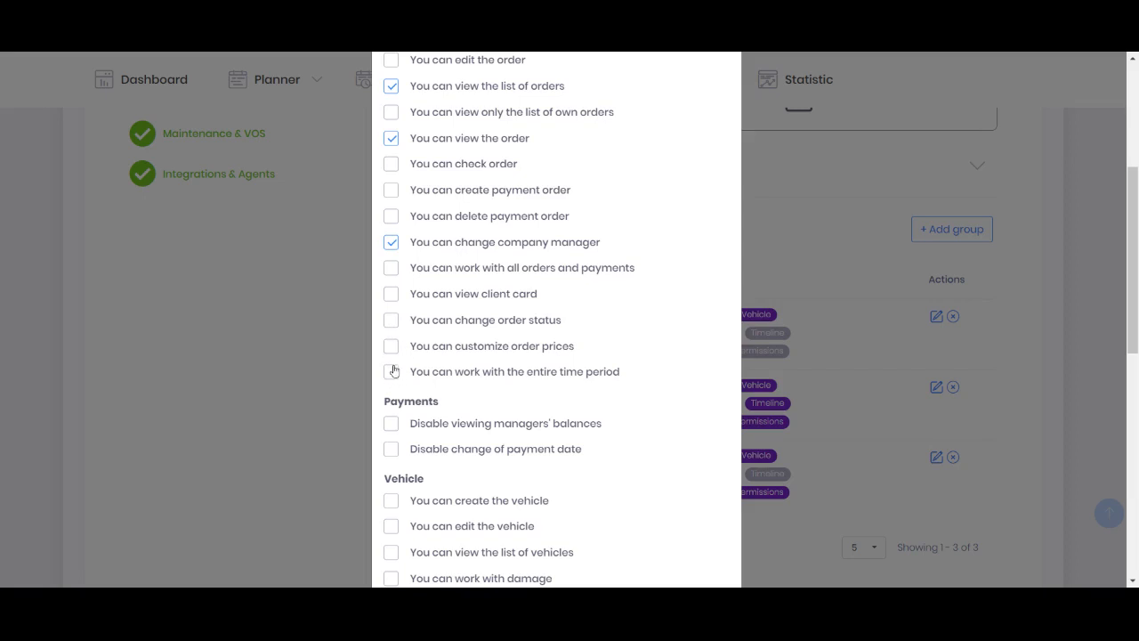
click(391, 320)
scroll(625, 431, down, 1)
scroll(625, 431, down, 1)
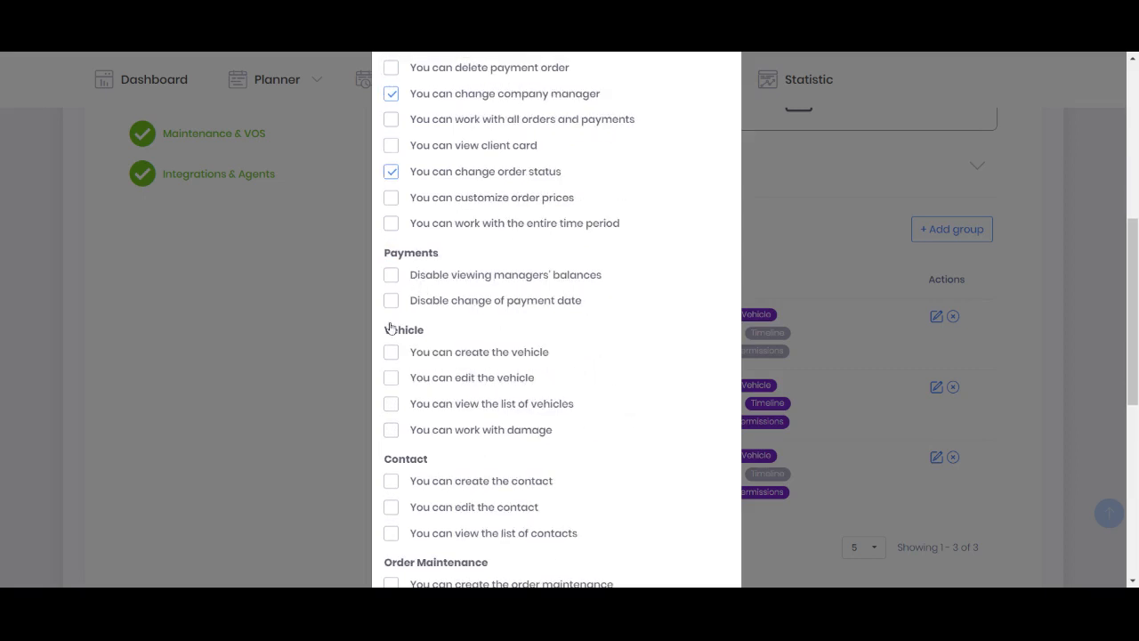
Examine the Payments permissions and close the new group form without saving it.
drag(382, 252, 440, 254)
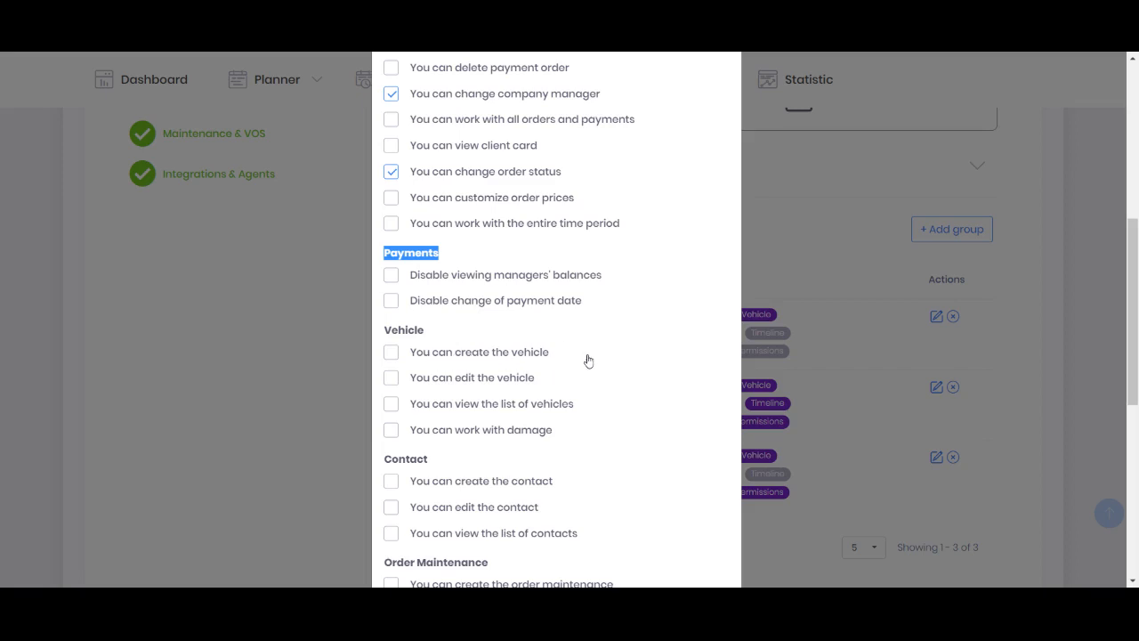
click(577, 330)
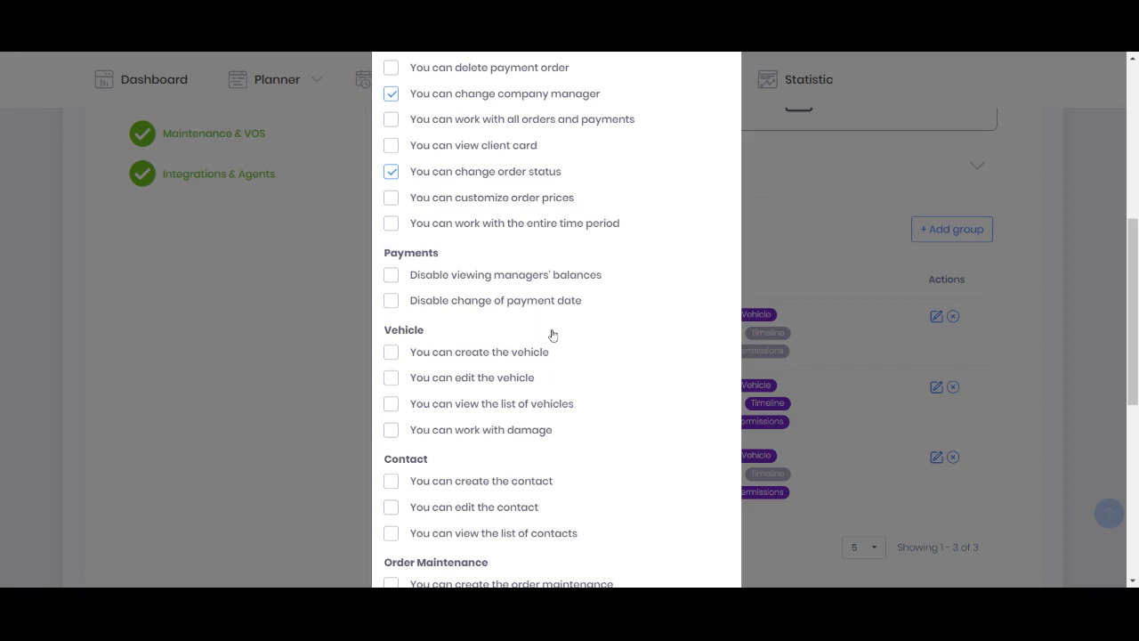
scroll(570, 336, up, 5)
click(726, 93)
Examine the balance amounts shown in the header of the Company & Managers page.
scroll(753, 289, up, 2)
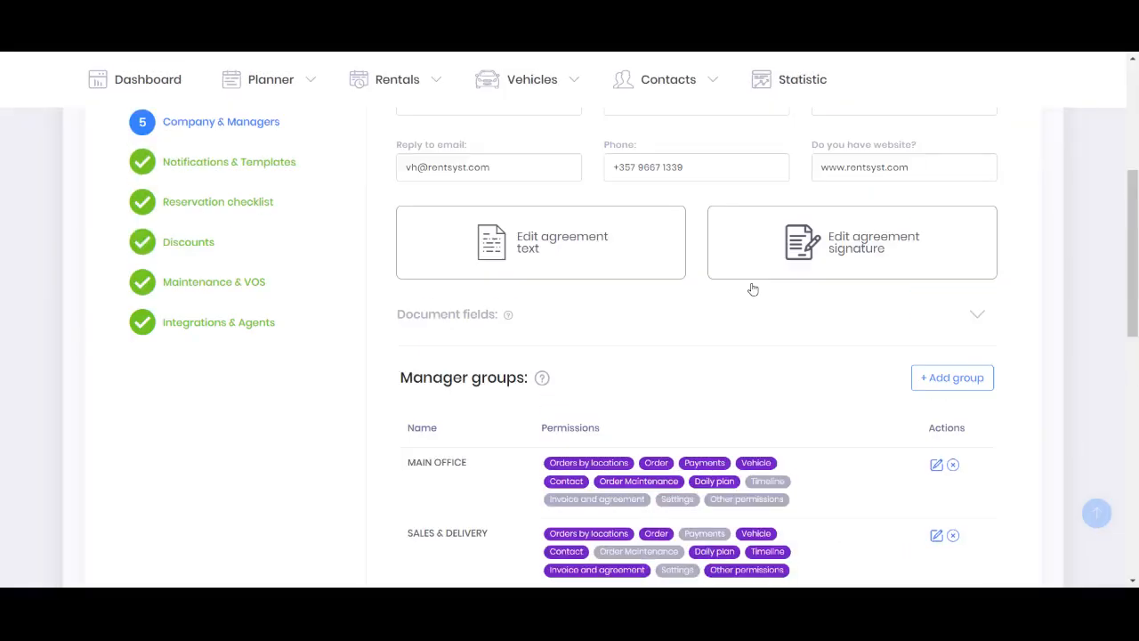
scroll(753, 290, up, 4)
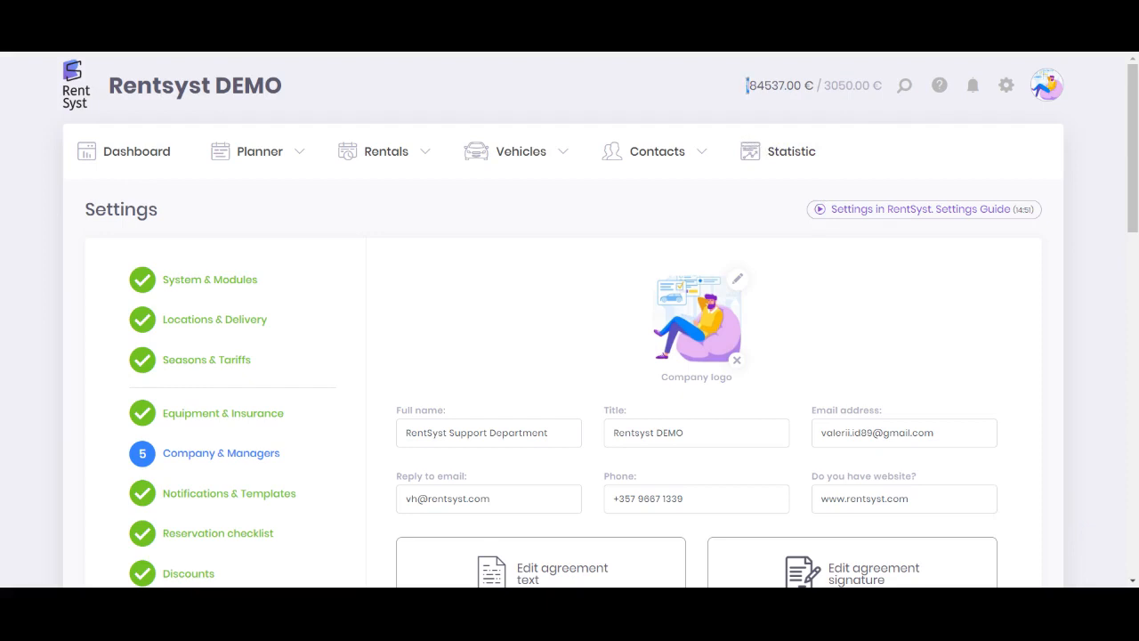
drag(748, 85, 882, 86)
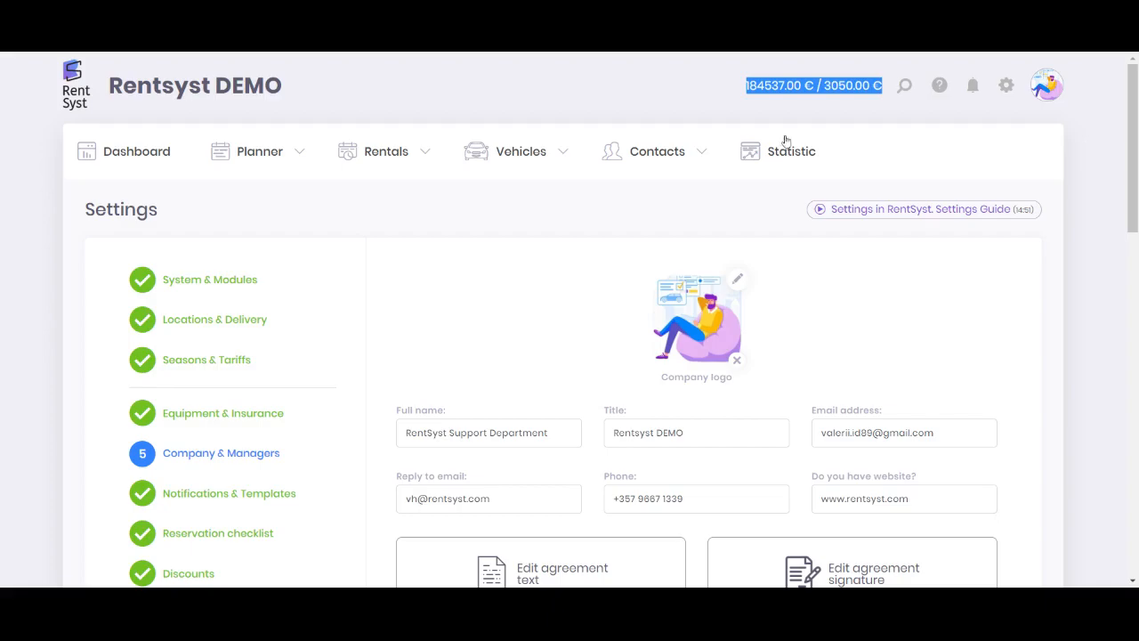
Open the form for a new manager group and examine its Vehicle, Contact and Order Maintenance permissions.
scroll(757, 140, down, 10)
scroll(819, 244, up, 3)
click(952, 197)
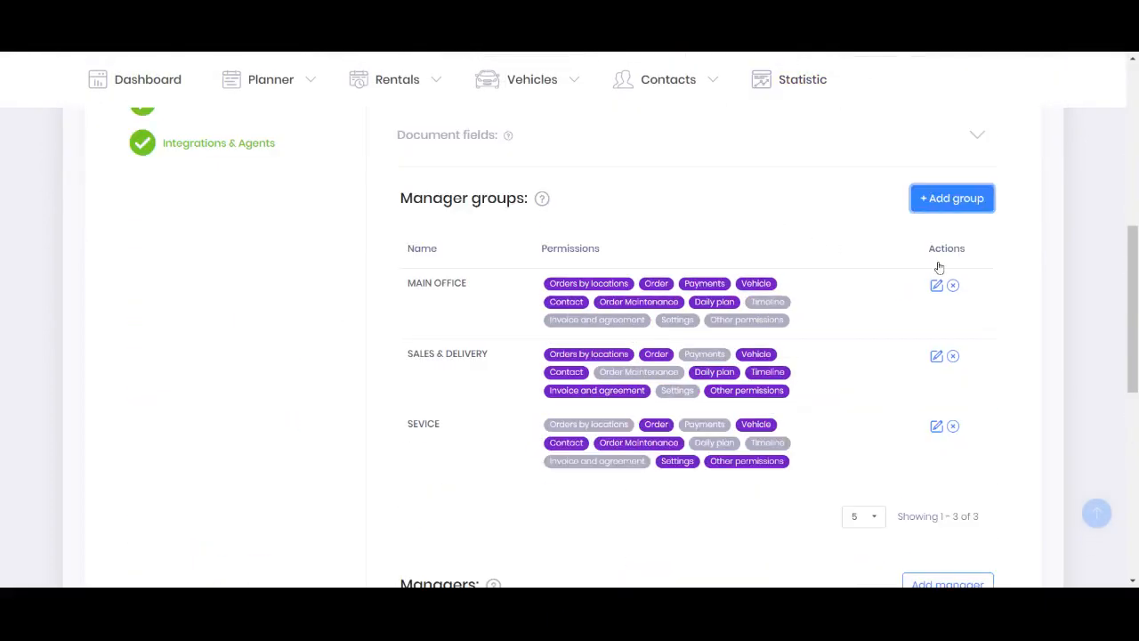
scroll(583, 329, down, 8)
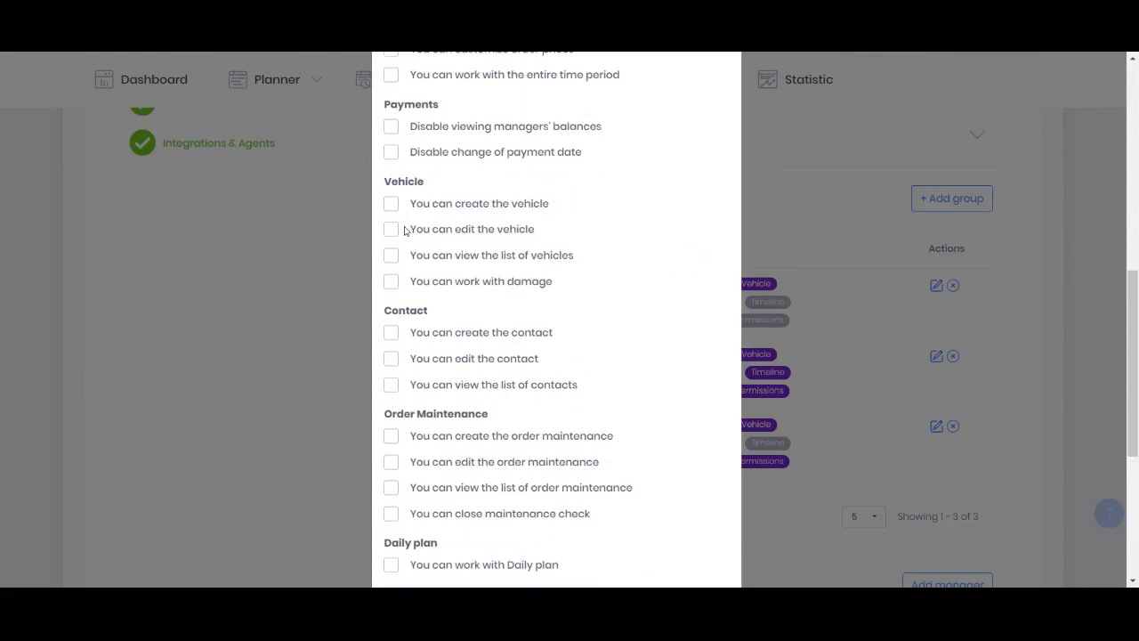
drag(383, 182, 425, 182)
drag(384, 309, 428, 311)
scroll(461, 365, down, 2)
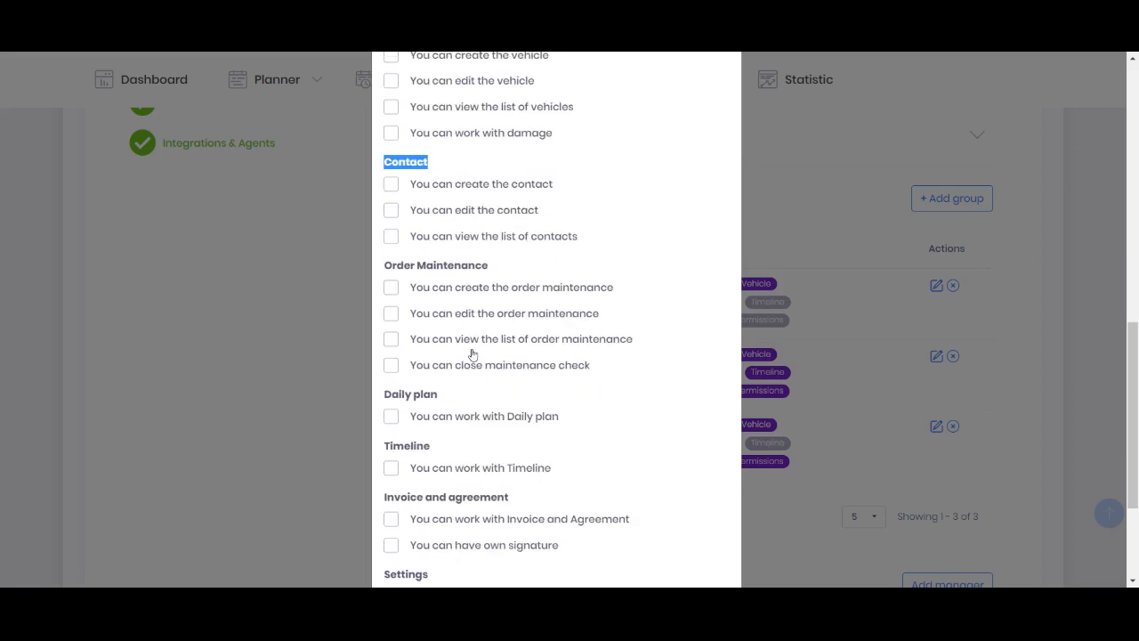
scroll(476, 350, down, 1)
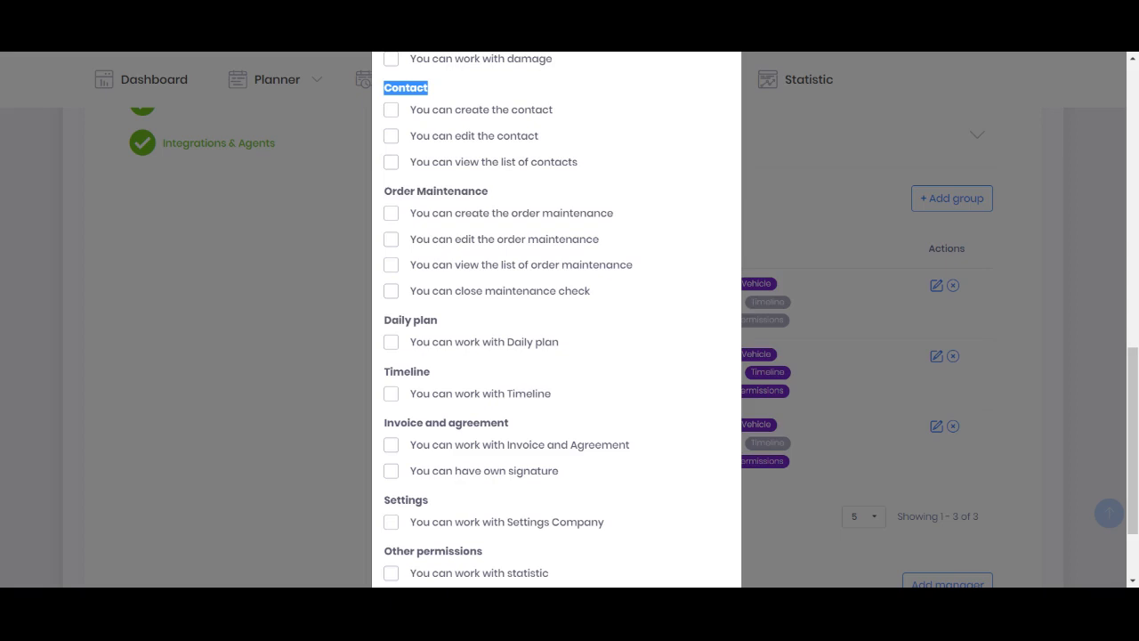
drag(381, 249, 572, 264)
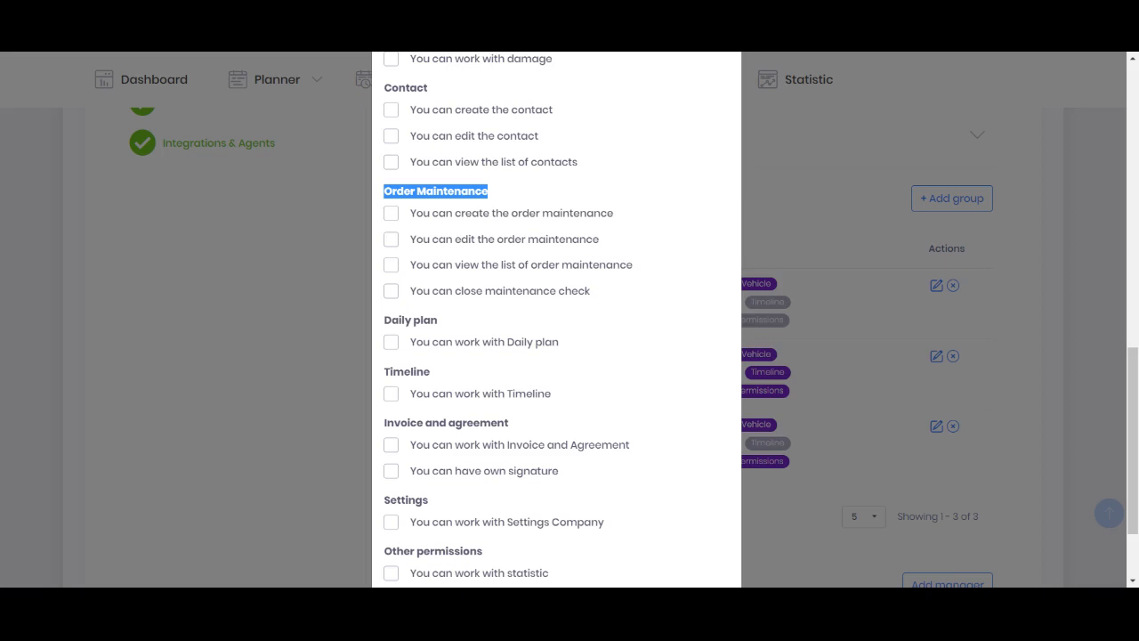
Select the group's Daily plan and Timeline permissions and clear both of them again.
click(392, 393)
scroll(392, 427, down, 1)
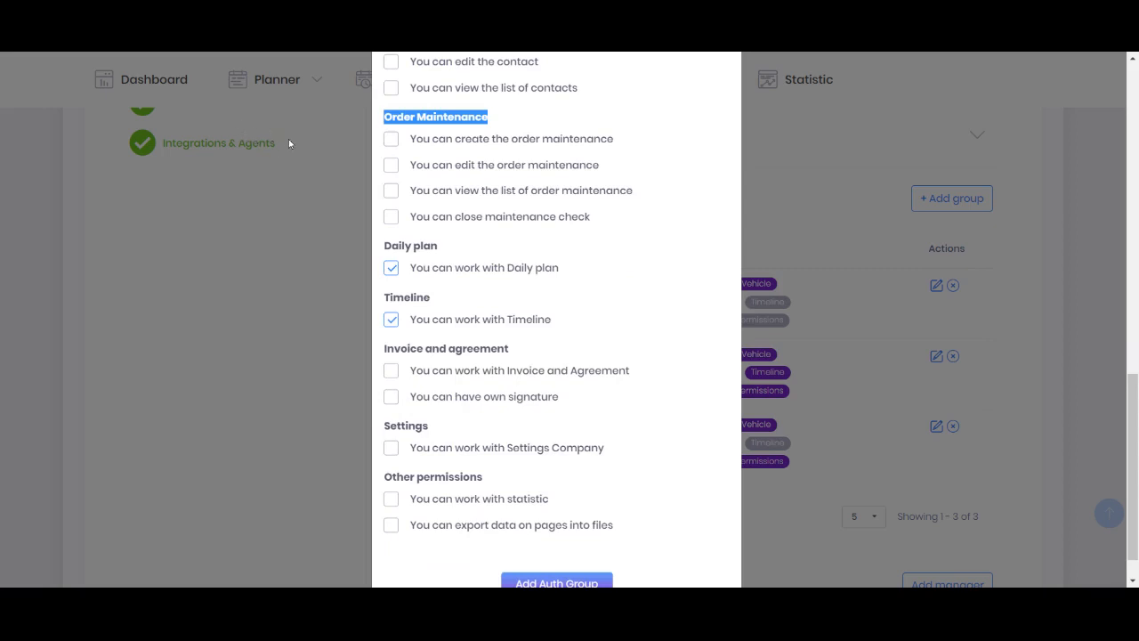
click(391, 267)
click(391, 319)
Examine the Invoice and agreement and Settings permissions and close the new group form without saving it.
drag(384, 408, 520, 406)
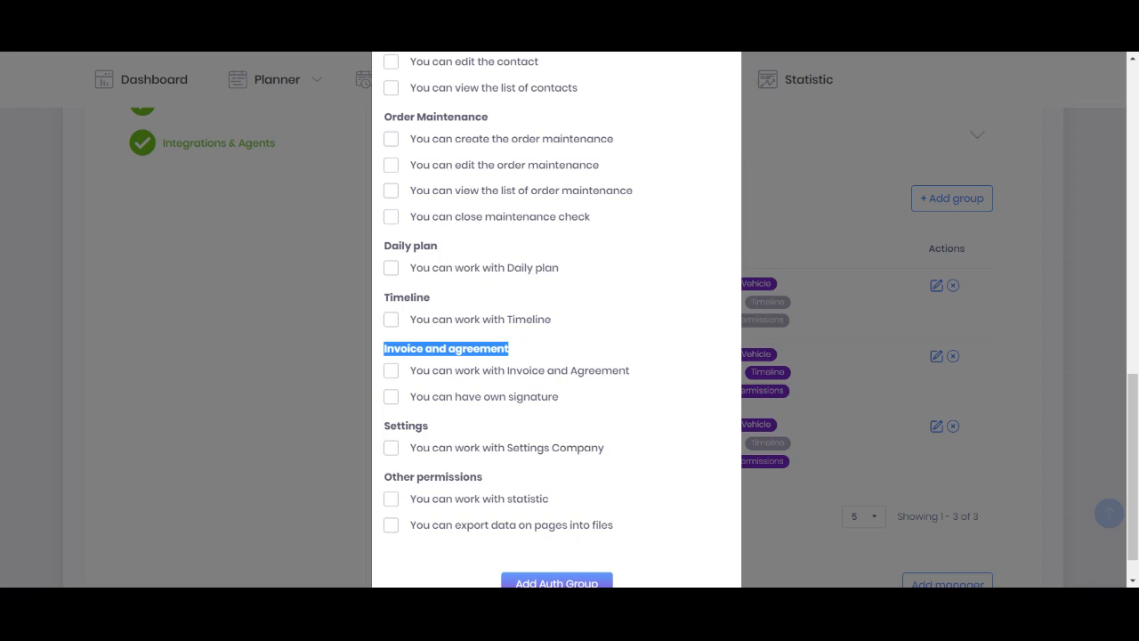
drag(385, 427, 431, 428)
scroll(442, 429, down, 1)
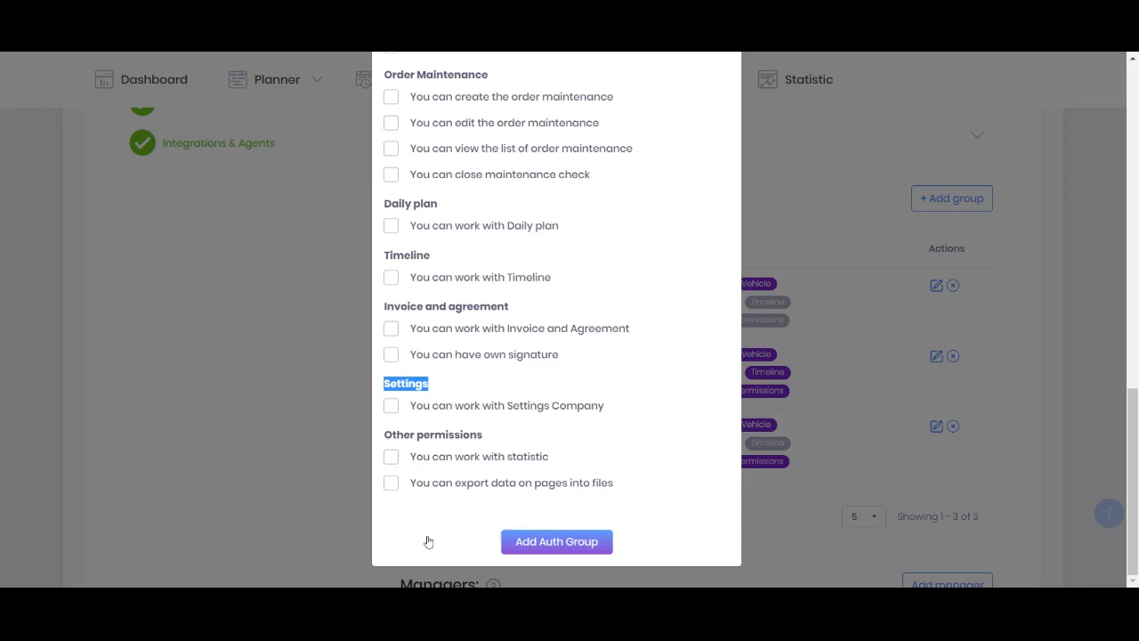
scroll(587, 428, up, 10)
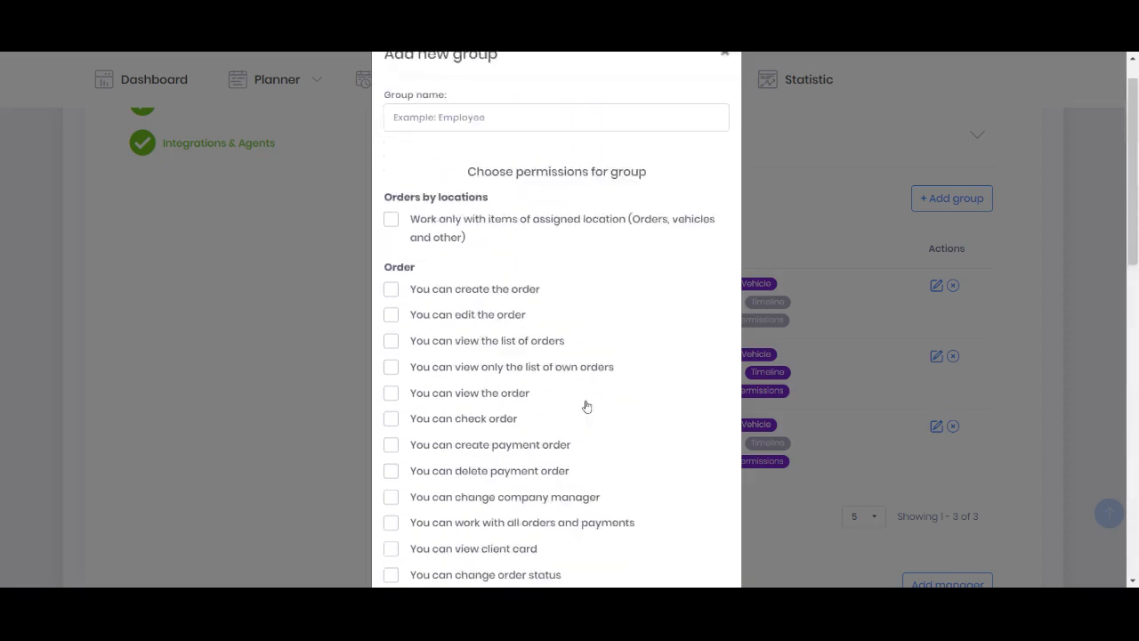
click(725, 90)
Examine the Managers list and compare it with the manager groups listed above it.
scroll(415, 314, down, 4)
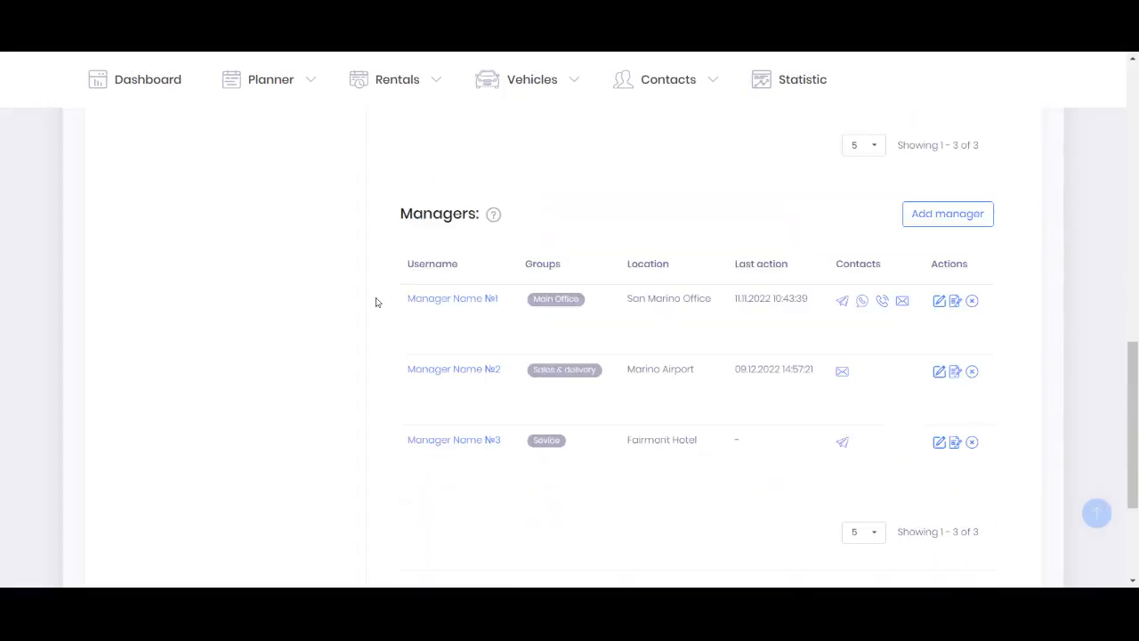
drag(400, 213, 480, 214)
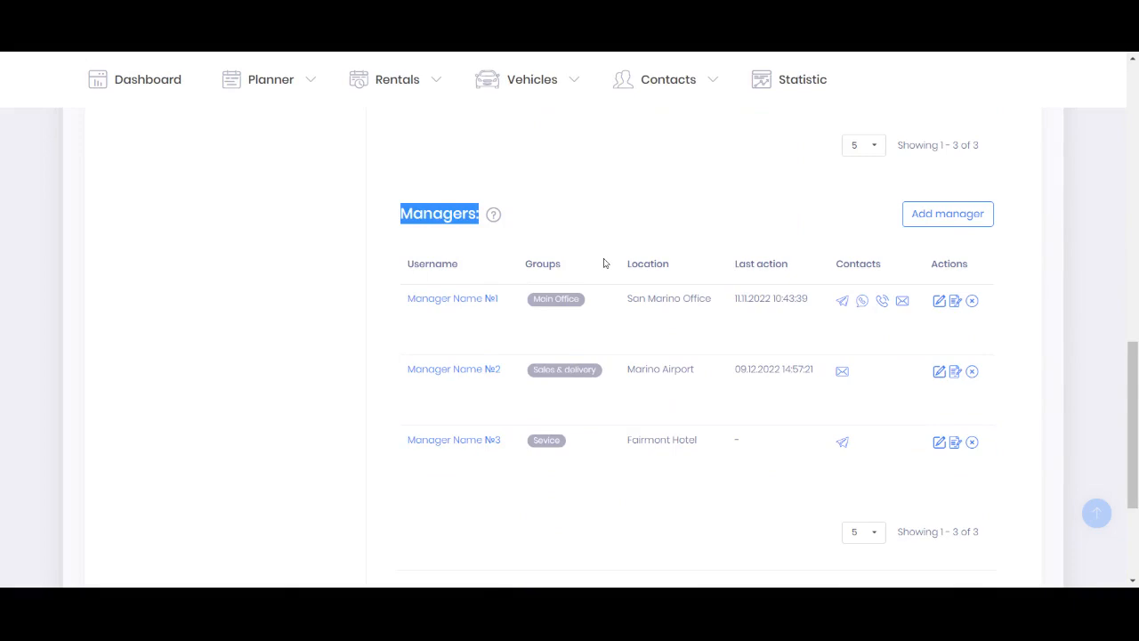
scroll(604, 267, up, 5)
scroll(516, 330, down, 5)
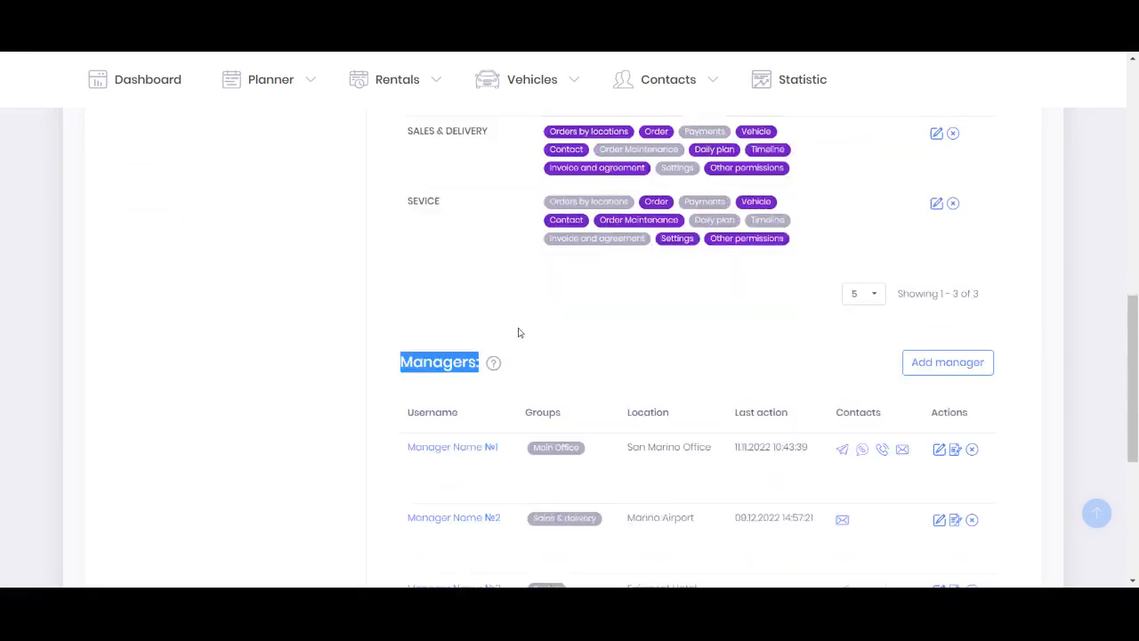
Open the form for a new company user and clear its prefilled name.
click(934, 218)
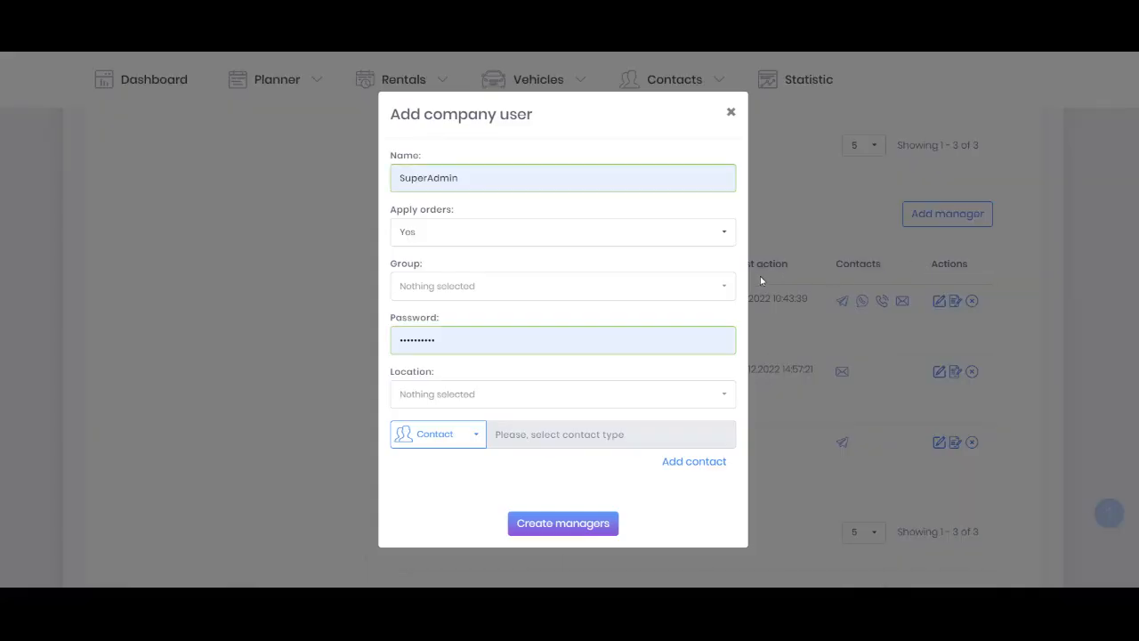
click(495, 180)
key(ctrl+a)
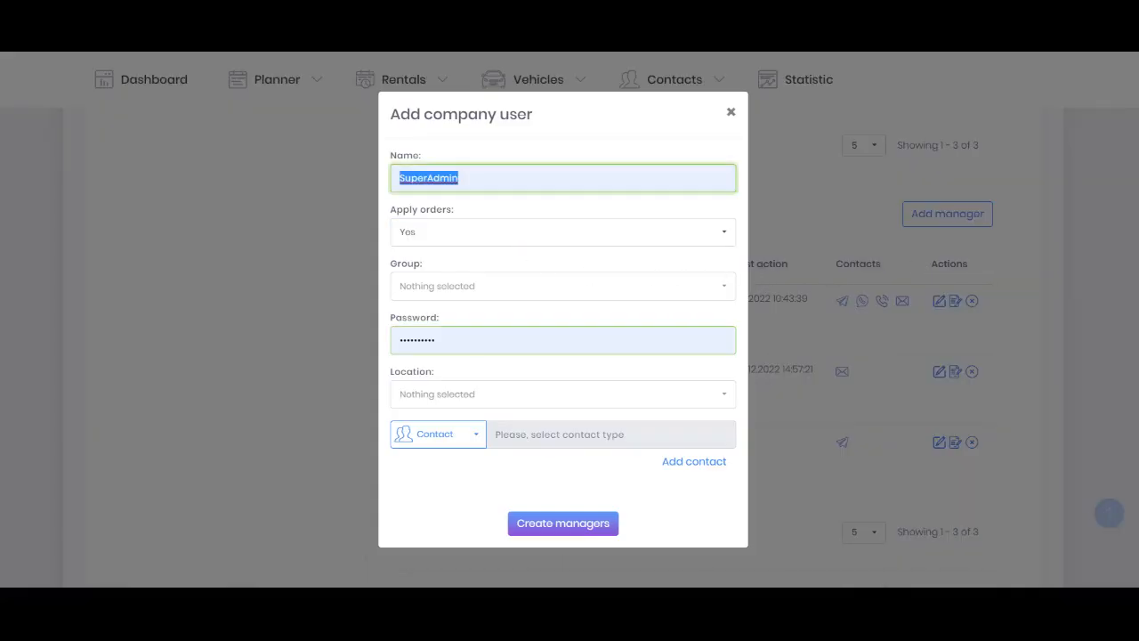
key(BackSpace)
click(576, 209)
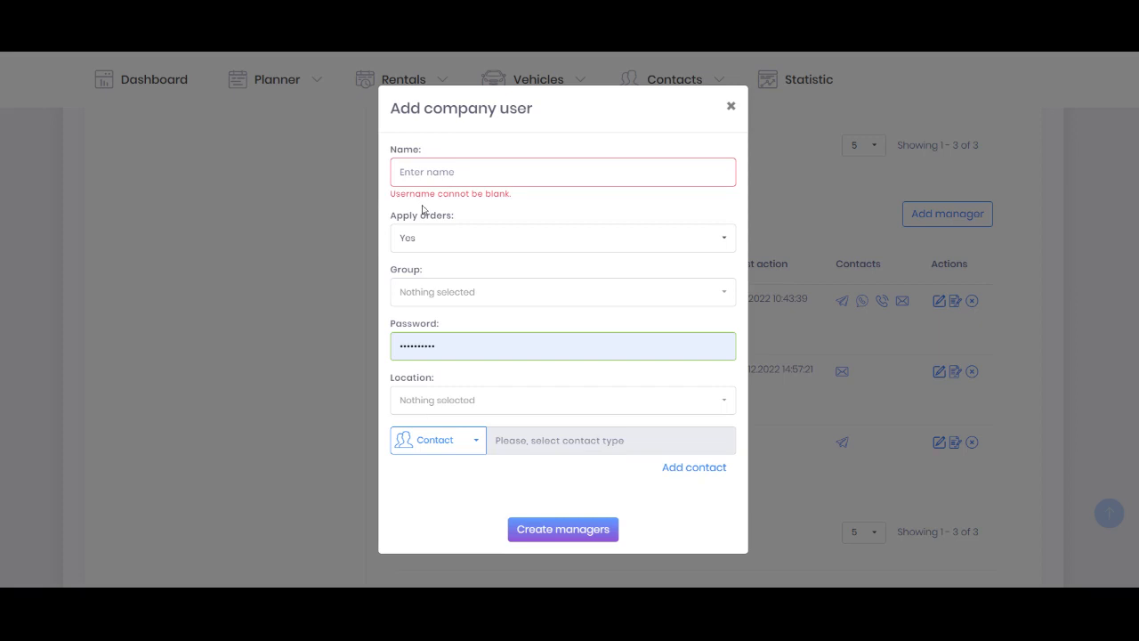
Set the new company user's Apply orders option to Yes and view the groups that can be assigned.
drag(394, 276, 464, 276)
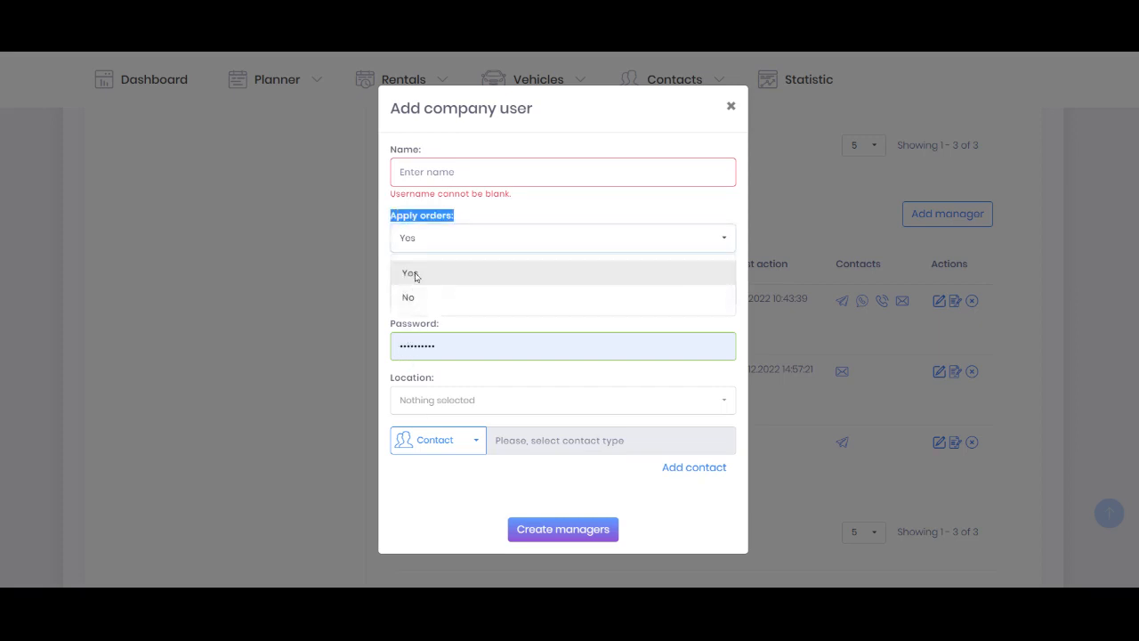
click(416, 272)
click(411, 294)
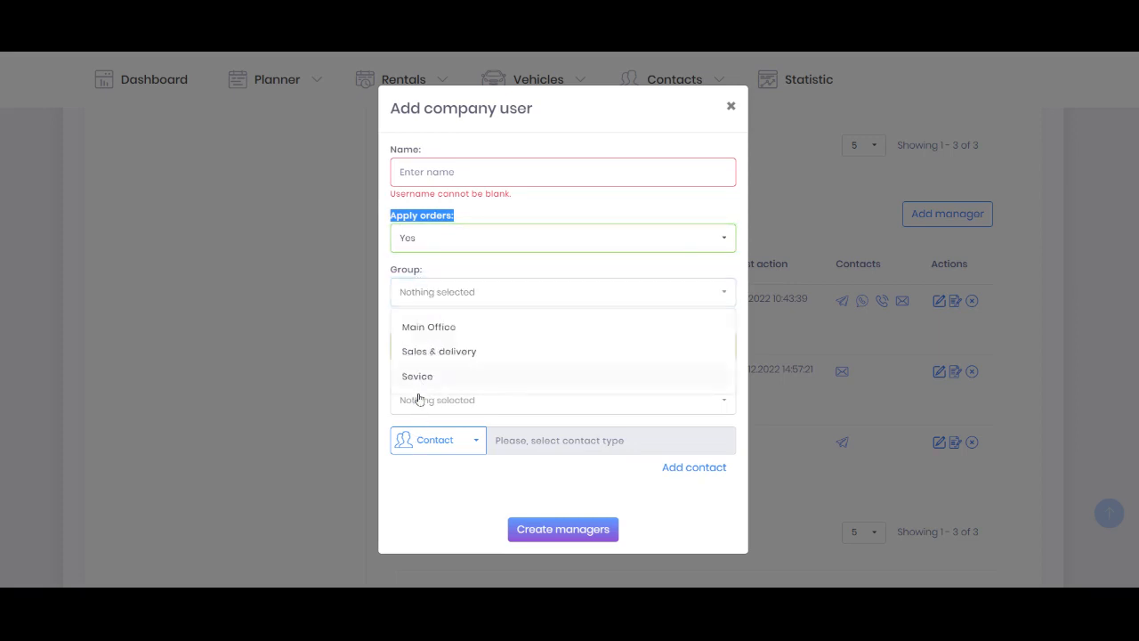
click(461, 328)
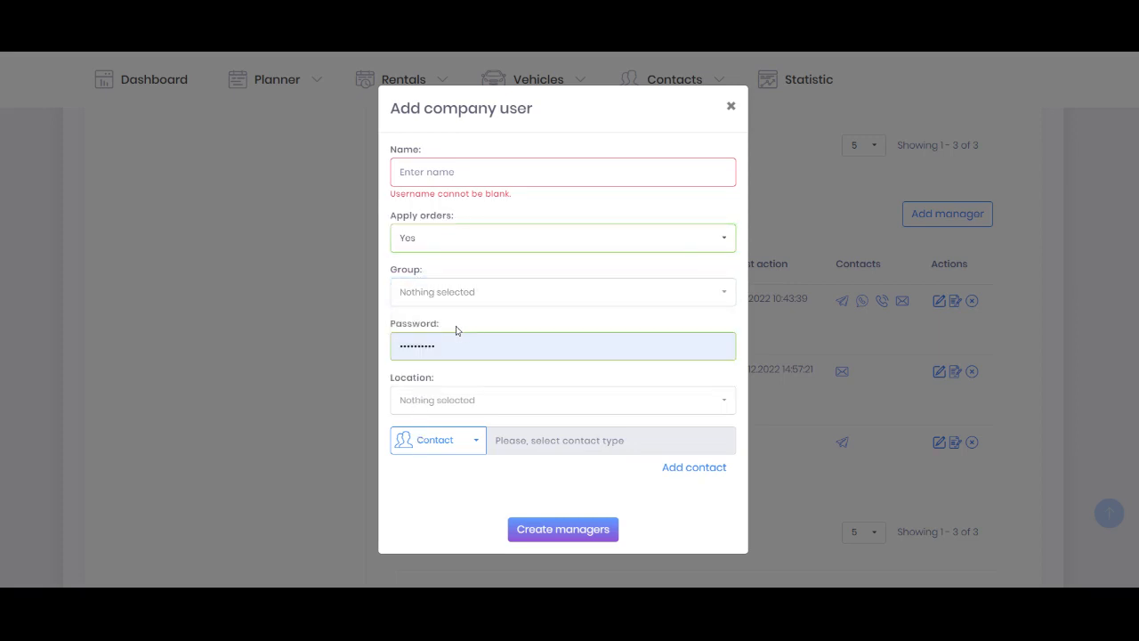
Examine the remaining fields of the new company user form and close it without creating a manager.
drag(397, 382, 446, 383)
drag(392, 204, 424, 207)
drag(394, 381, 450, 378)
key(Escape)
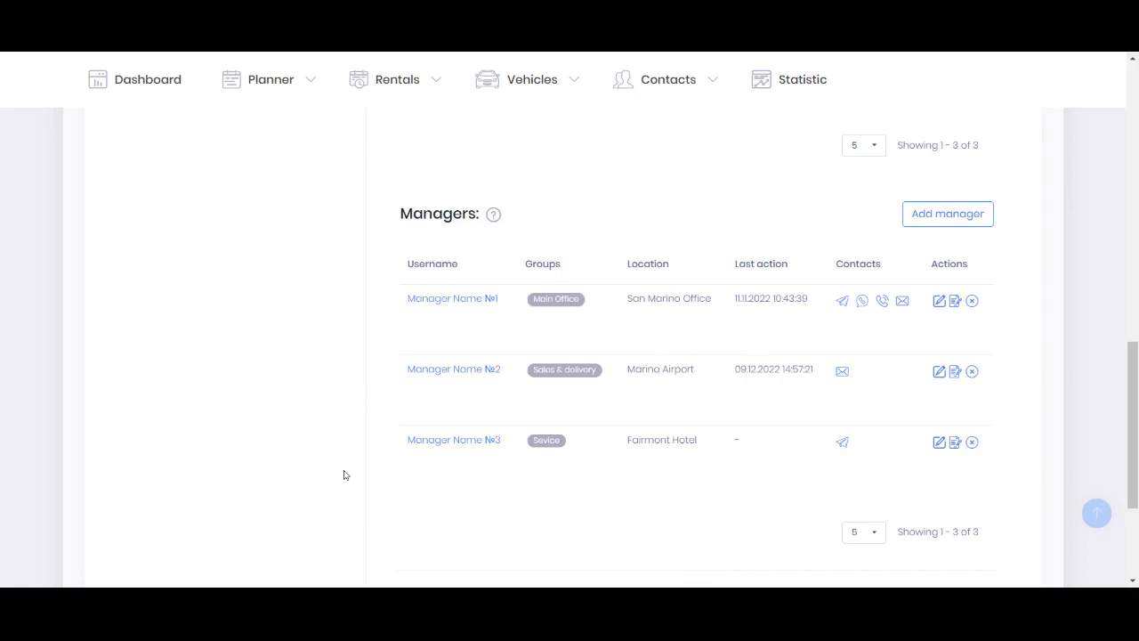
Assign the Coachmen Pursuit 27XPS order in the Daily plan to Manager Name №1, save, and reopen its manager selection.
scroll(338, 474, up, 10)
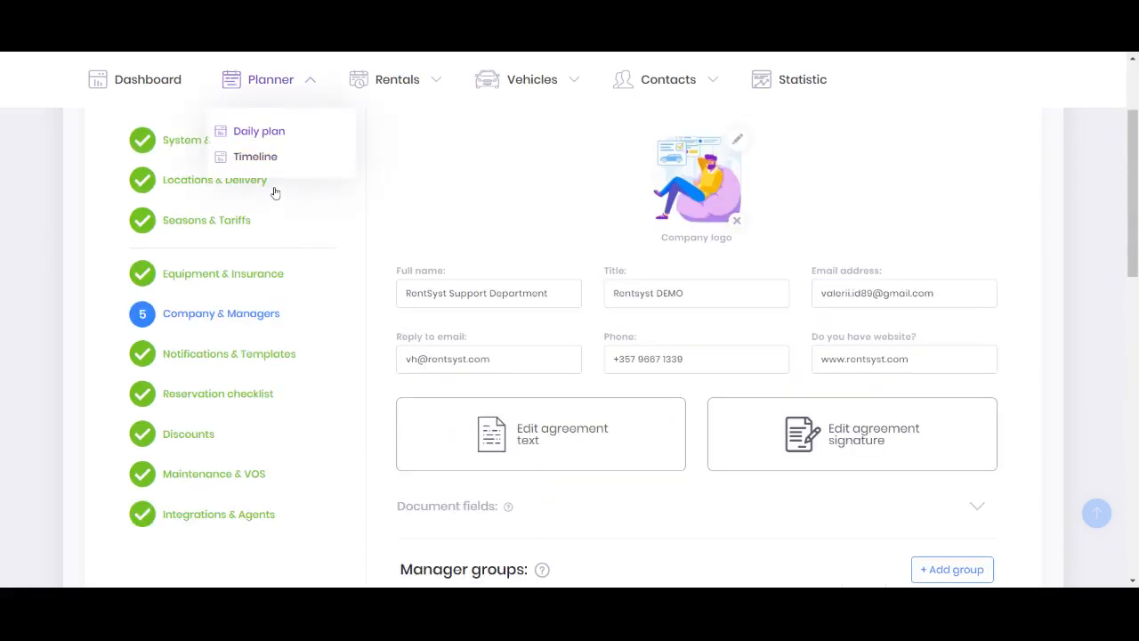
click(273, 132)
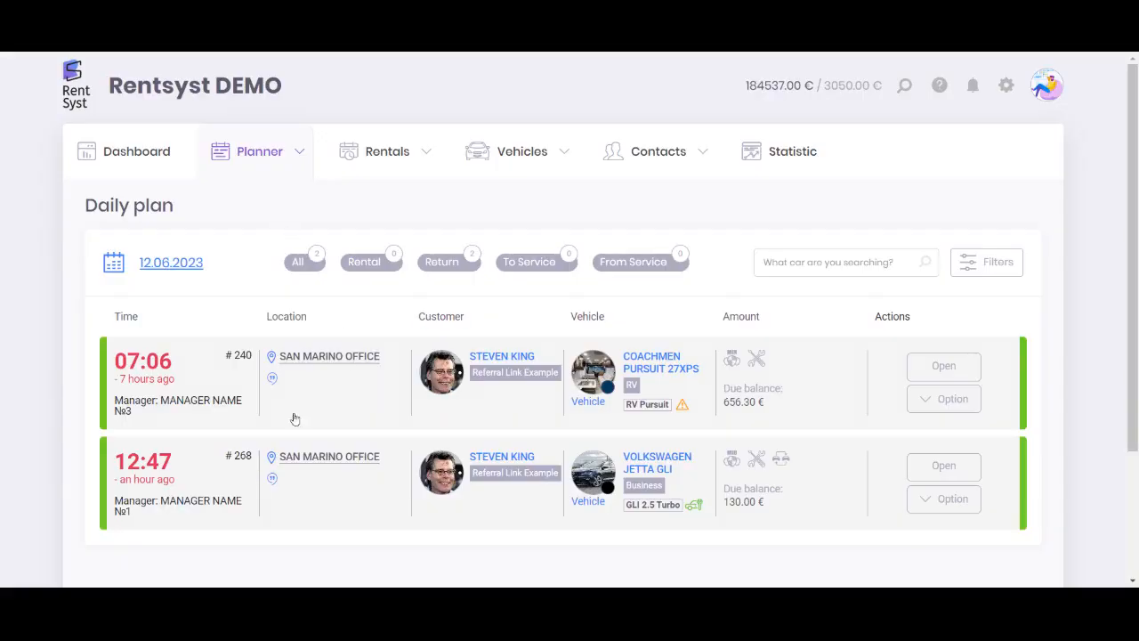
click(178, 403)
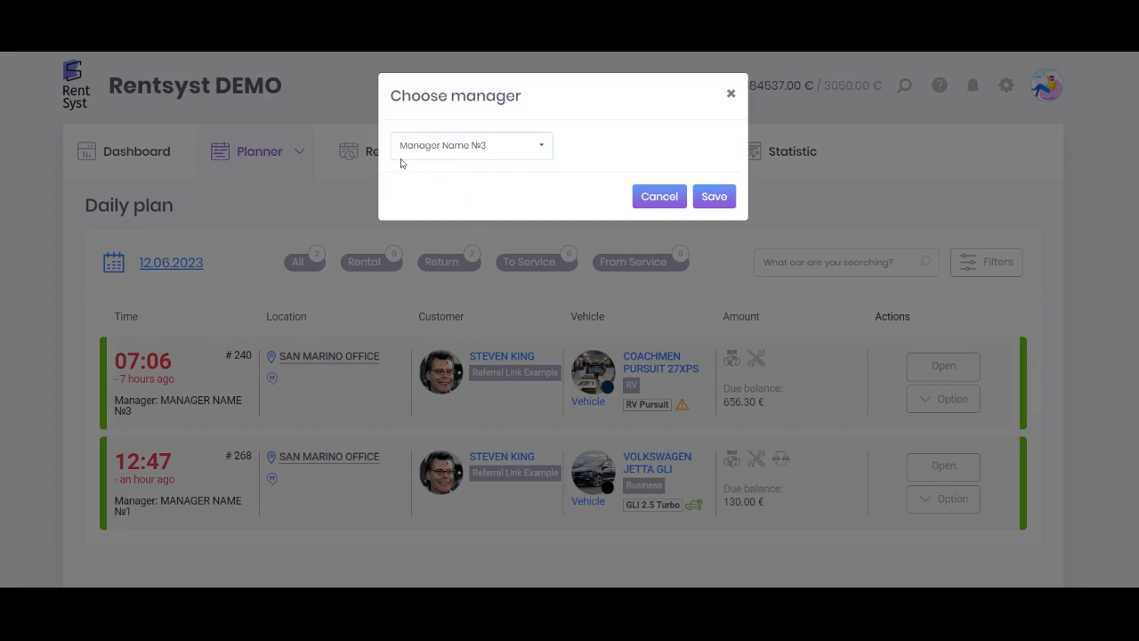
drag(394, 156, 534, 148)
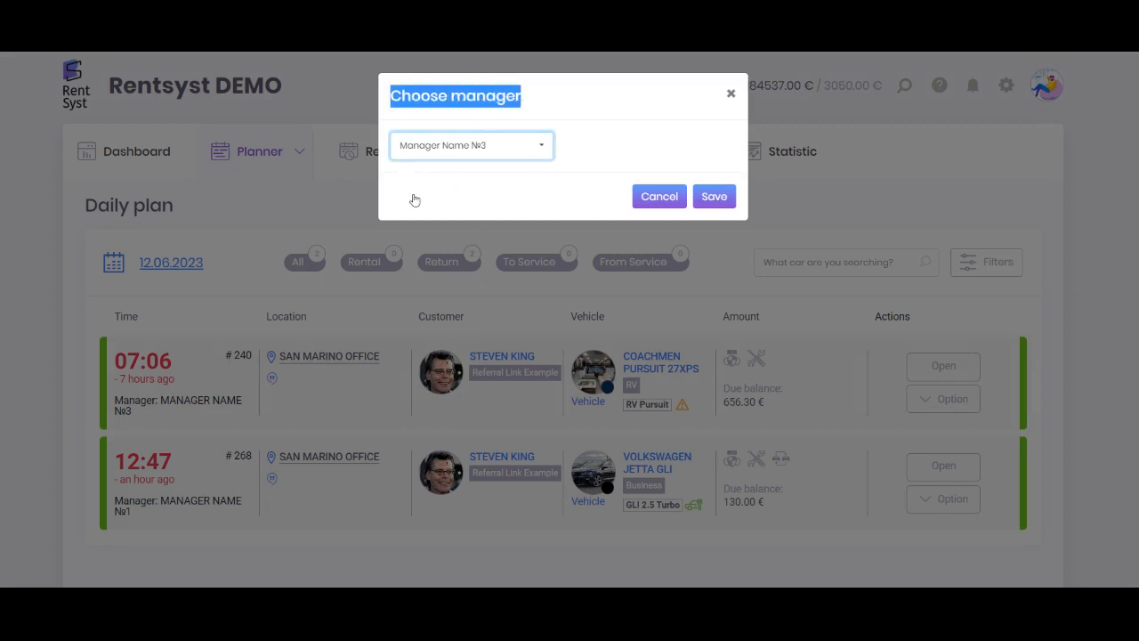
click(466, 237)
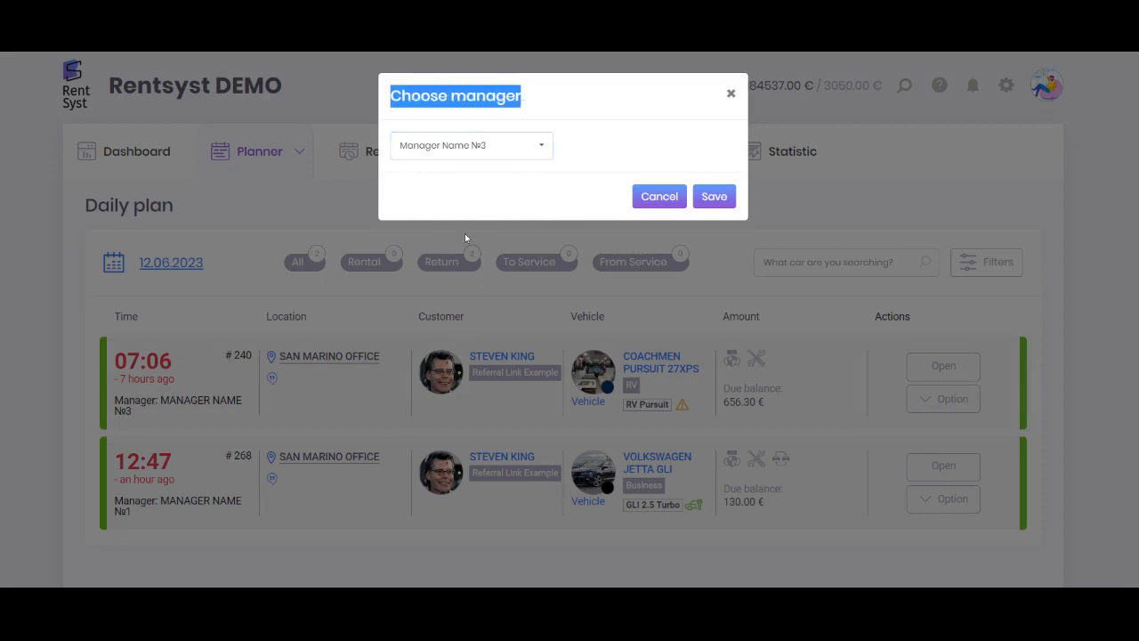
click(471, 145)
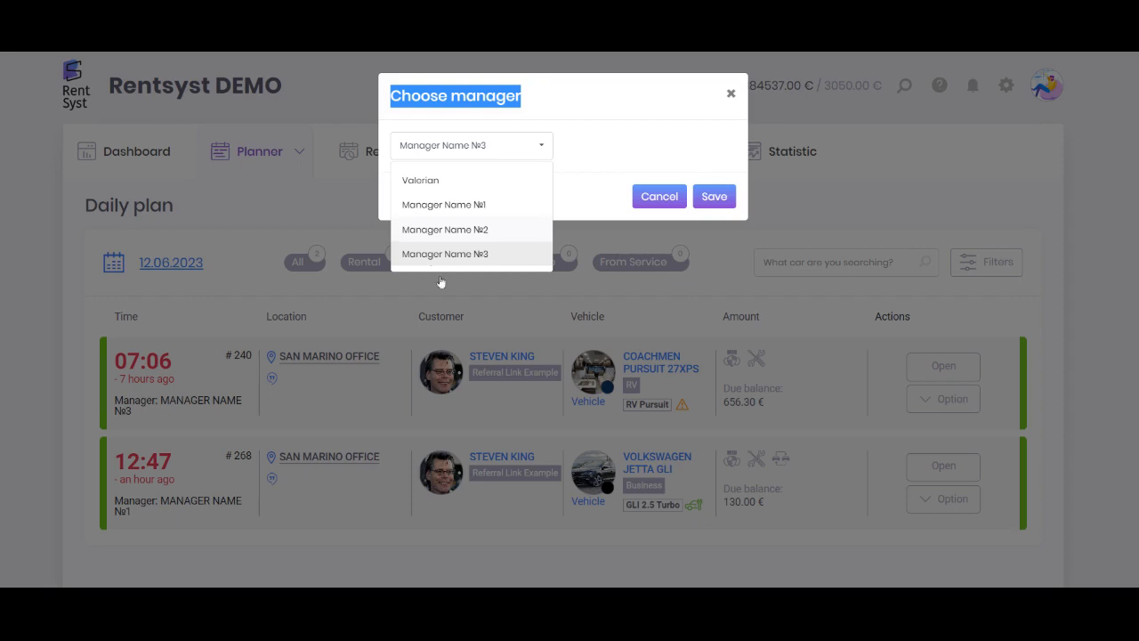
click(452, 206)
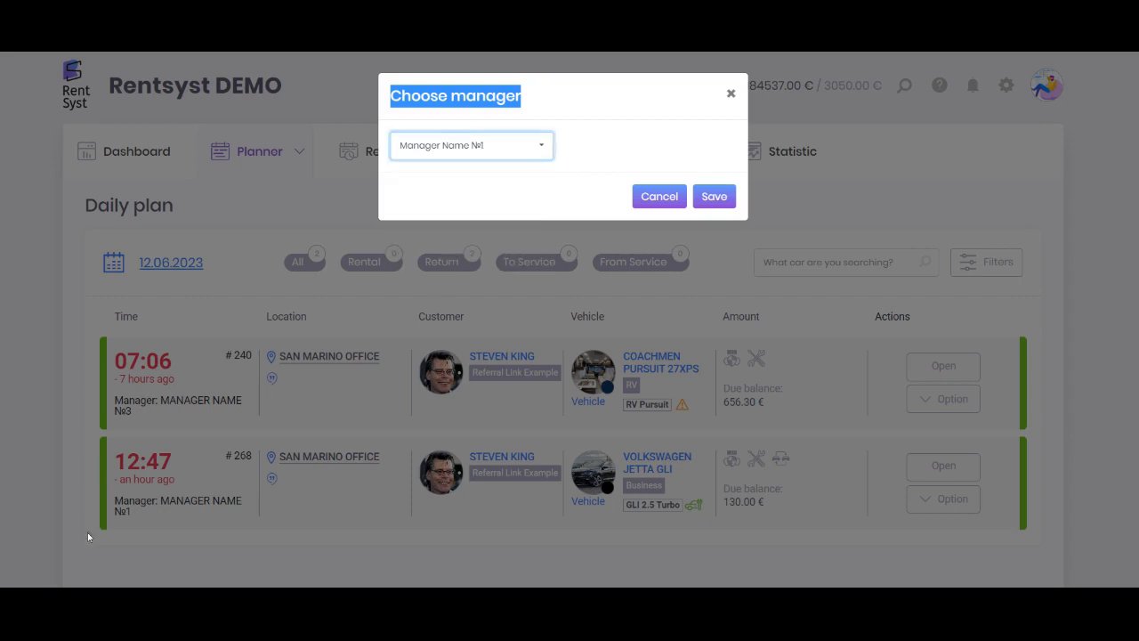
click(715, 196)
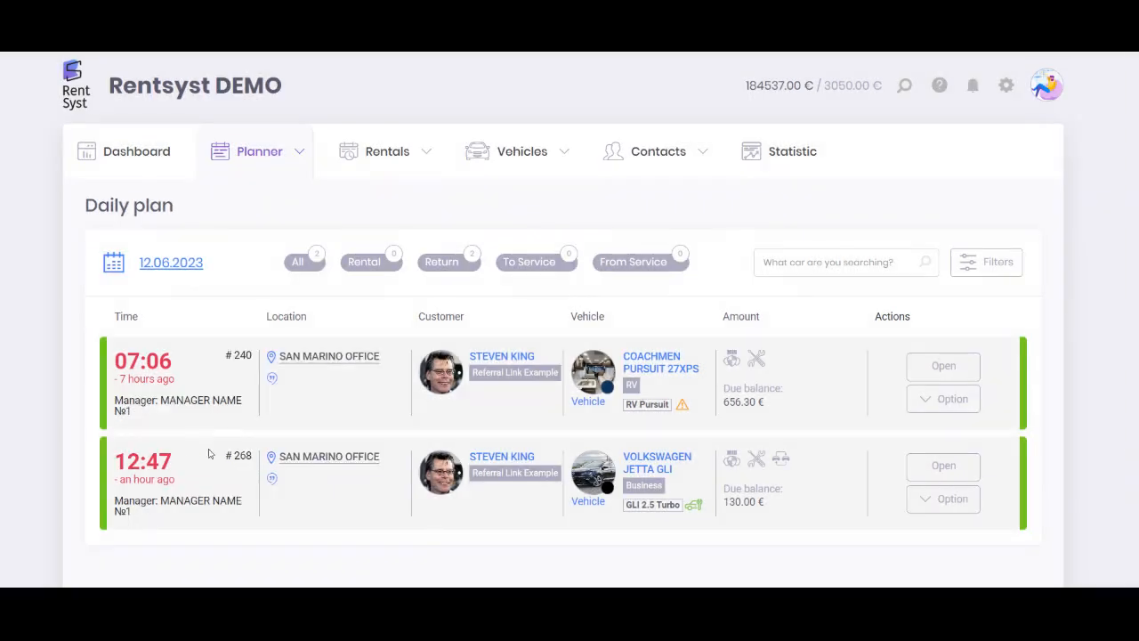
click(135, 402)
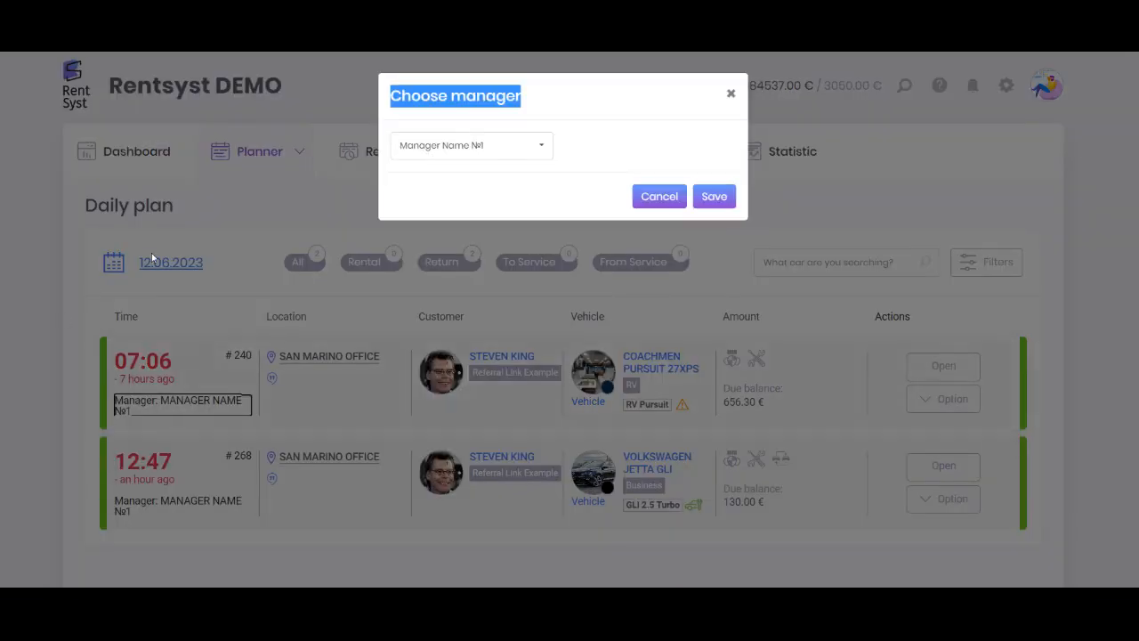
Open the Reservations list and filter it by manager, choosing Manager Name №2.
click(757, 154)
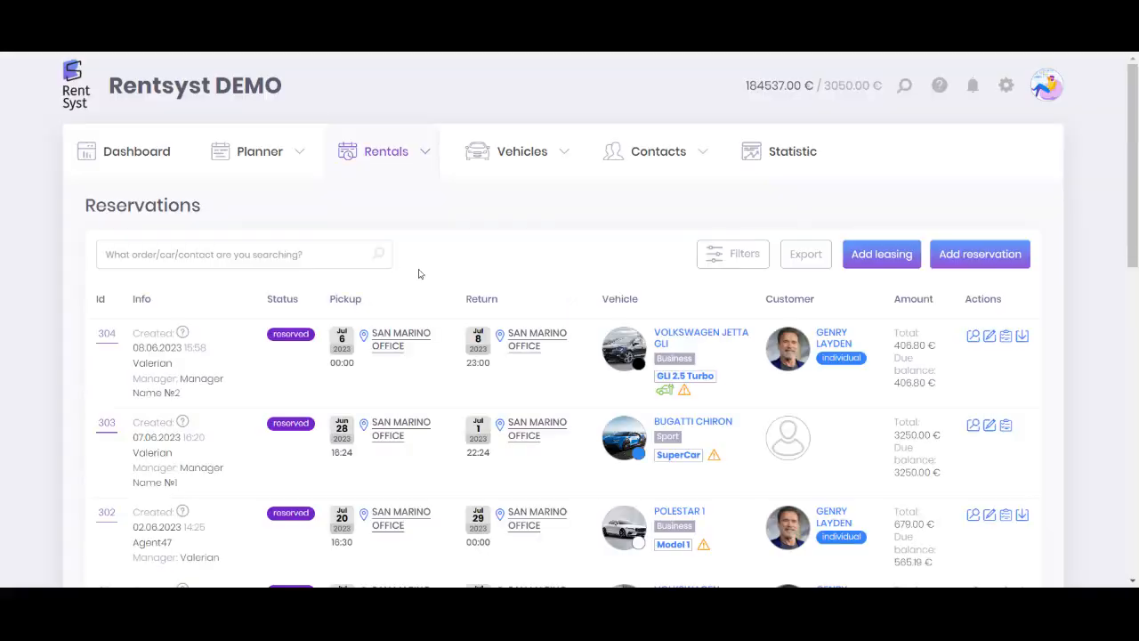
click(732, 254)
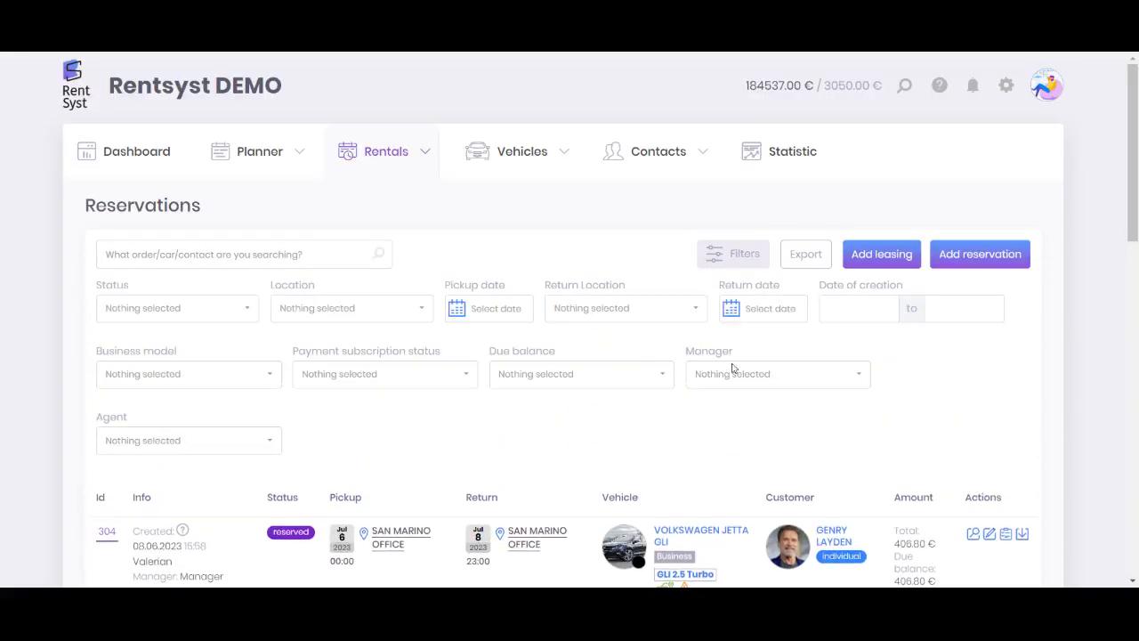
drag(696, 411, 735, 402)
scroll(857, 363, down, 3)
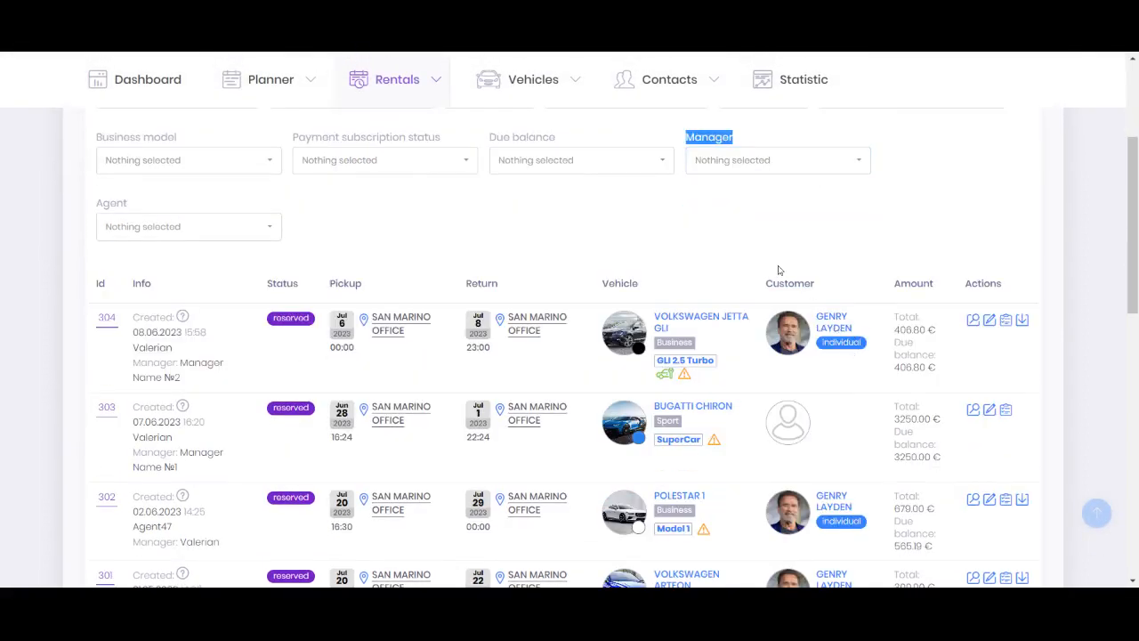
click(752, 162)
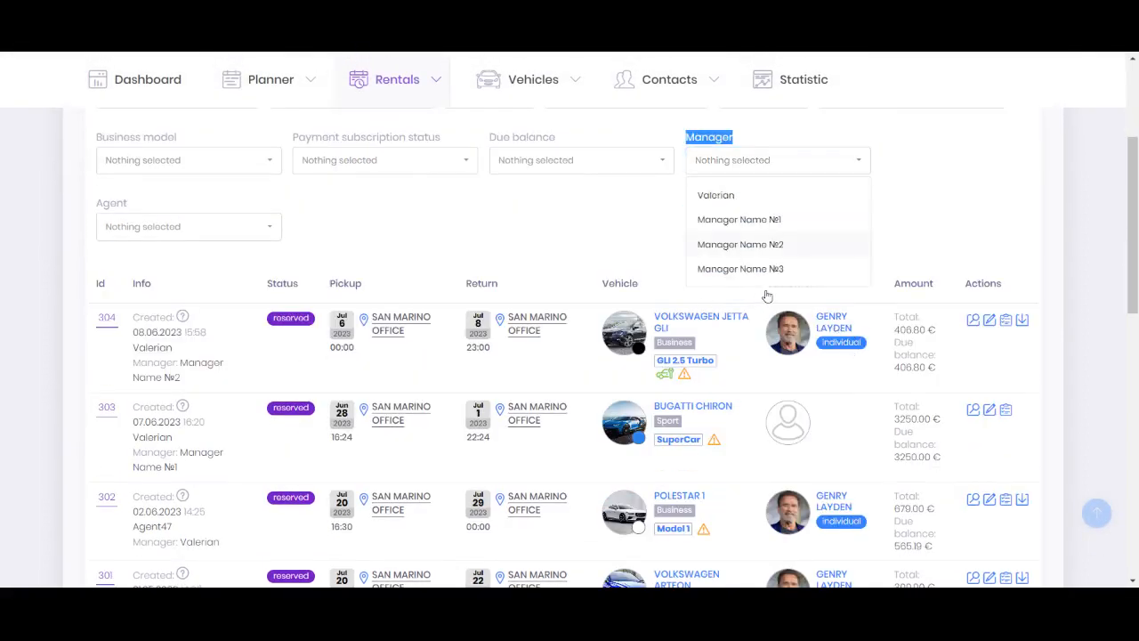
click(765, 244)
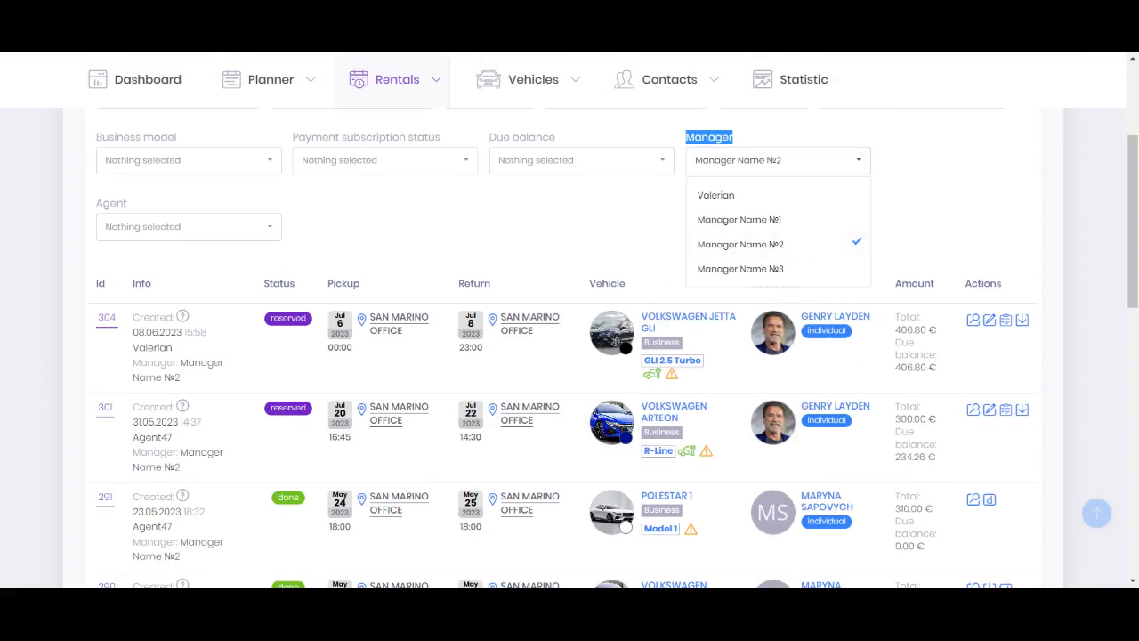
Check the assigned manager in the filtered reservations and open the Statistic page.
drag(133, 363, 182, 377)
scroll(226, 338, down, 2)
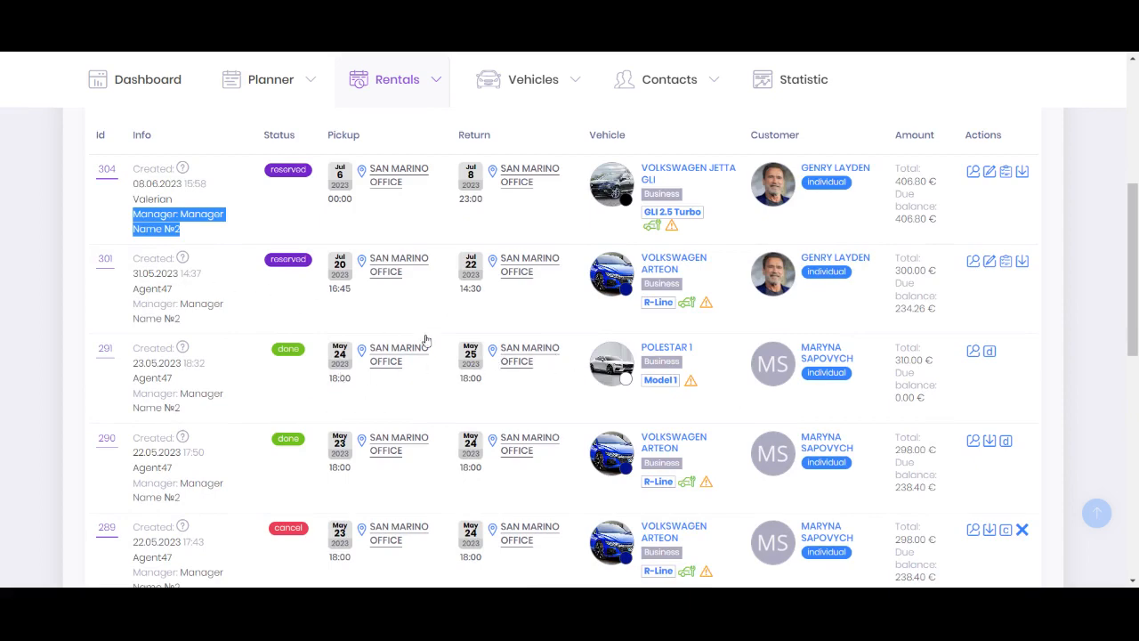
scroll(610, 254, up, 5)
click(789, 208)
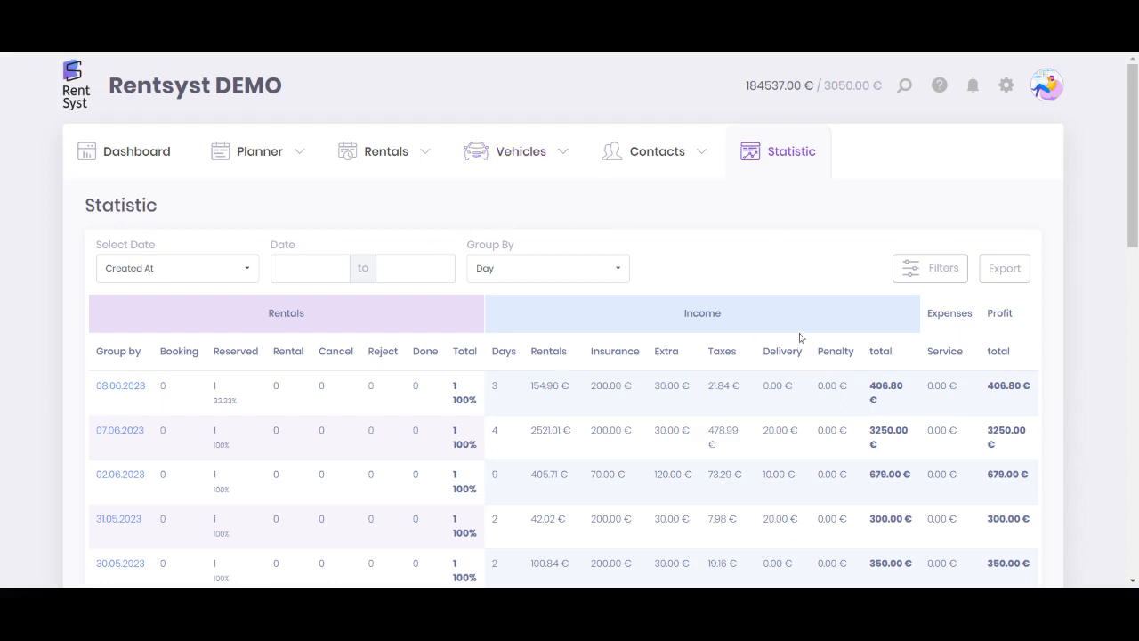
Examine the Rentals, Income, Expenses and Profit column groups of the Statistic table.
double_click(287, 314)
double_click(703, 314)
drag(926, 314, 975, 315)
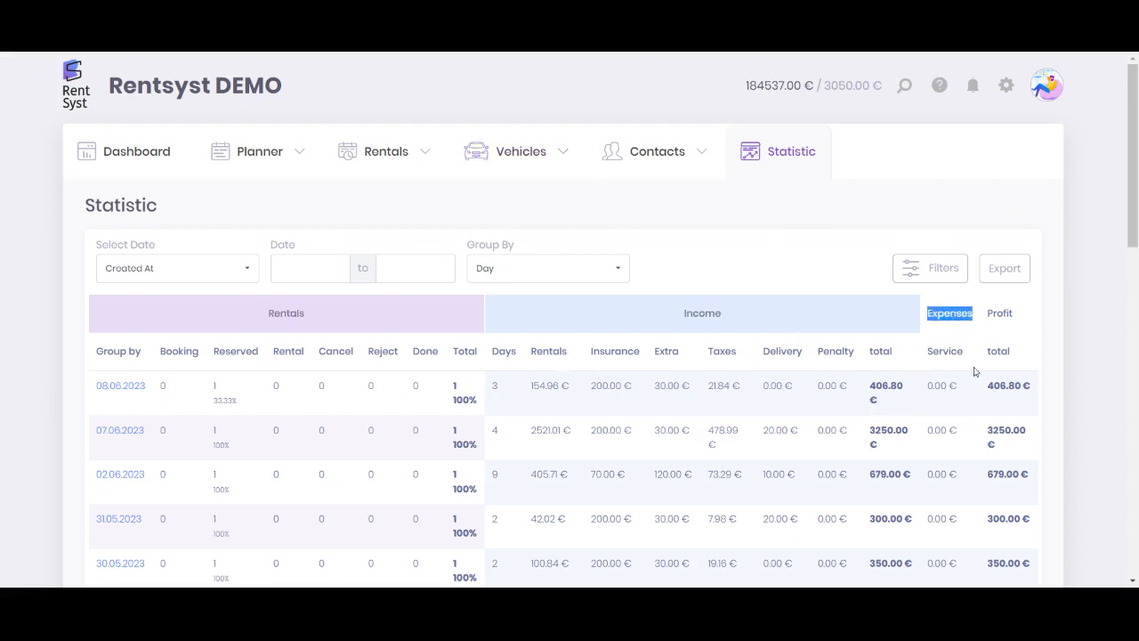
drag(986, 370, 1023, 366)
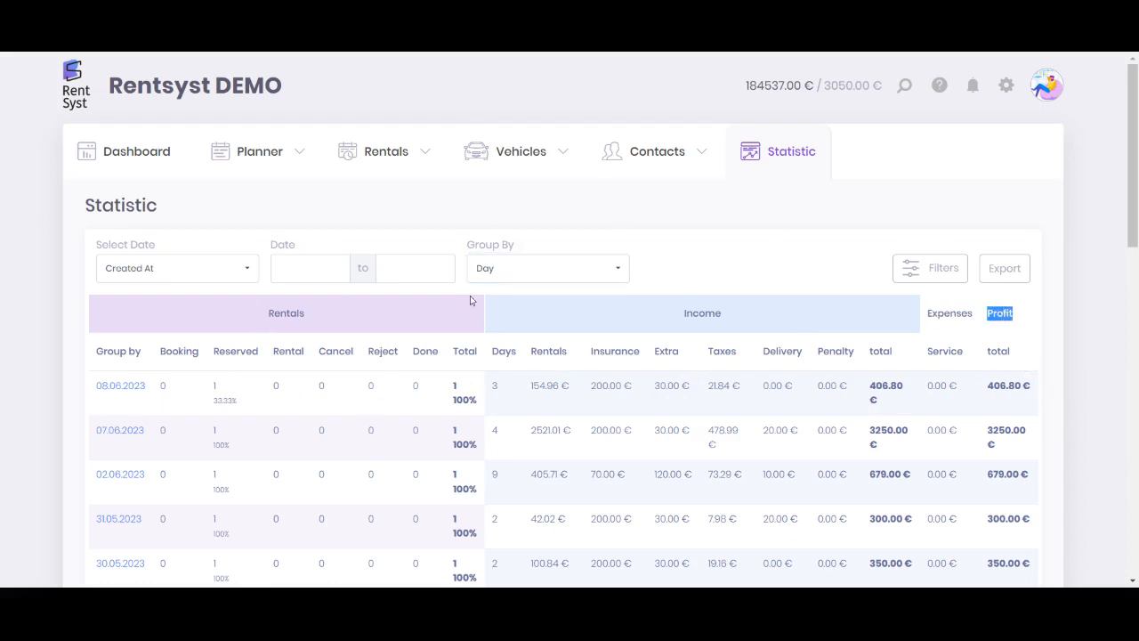
Group the Statistic table by Manager.
drag(471, 300, 486, 331)
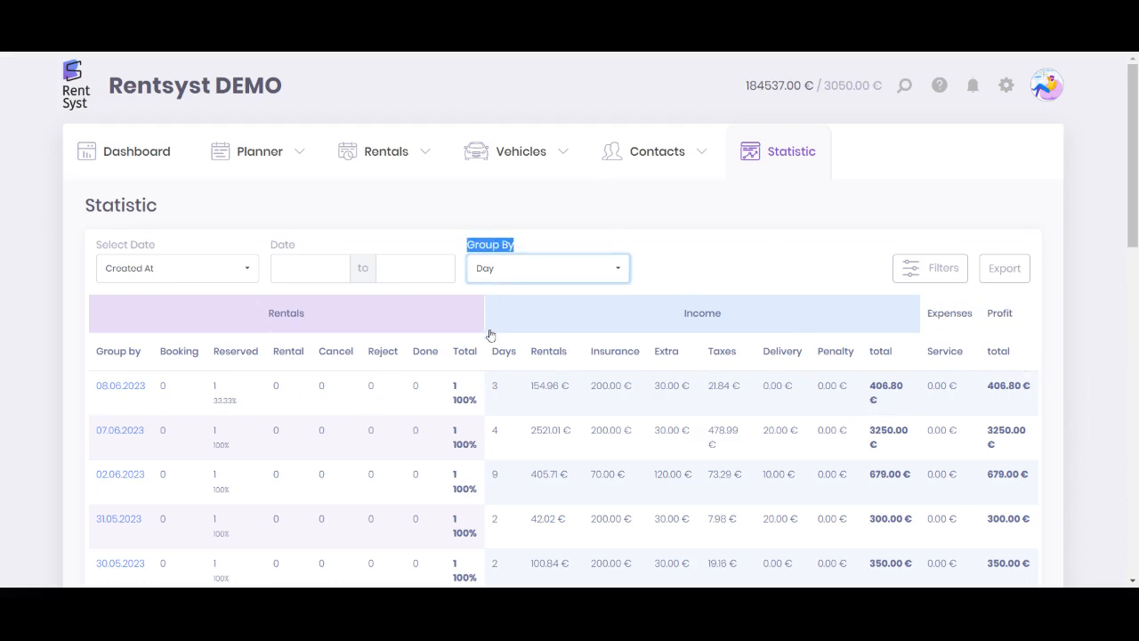
click(611, 324)
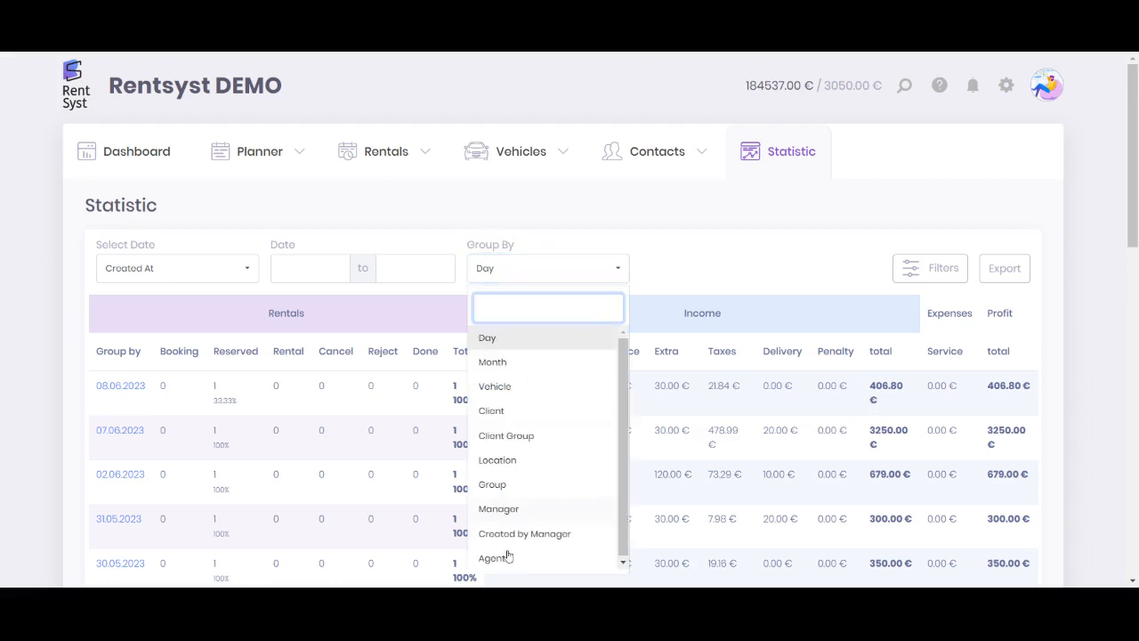
click(498, 508)
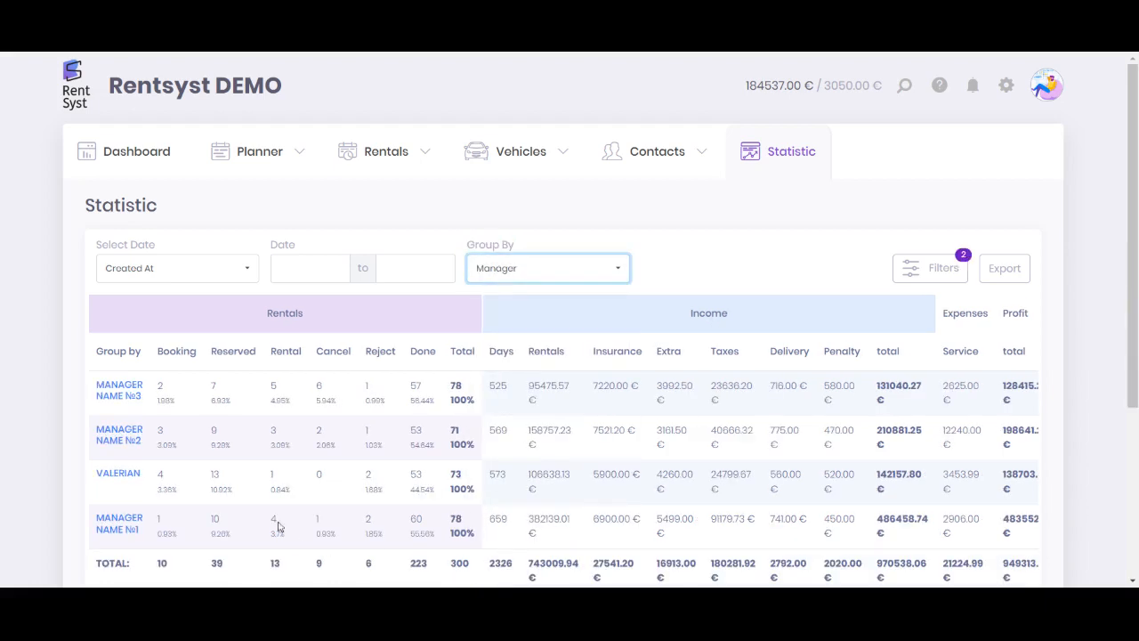
Review the rental, income, expense and profit figures listed for each manager down to the total row.
drag(1132, 224, 1135, 299)
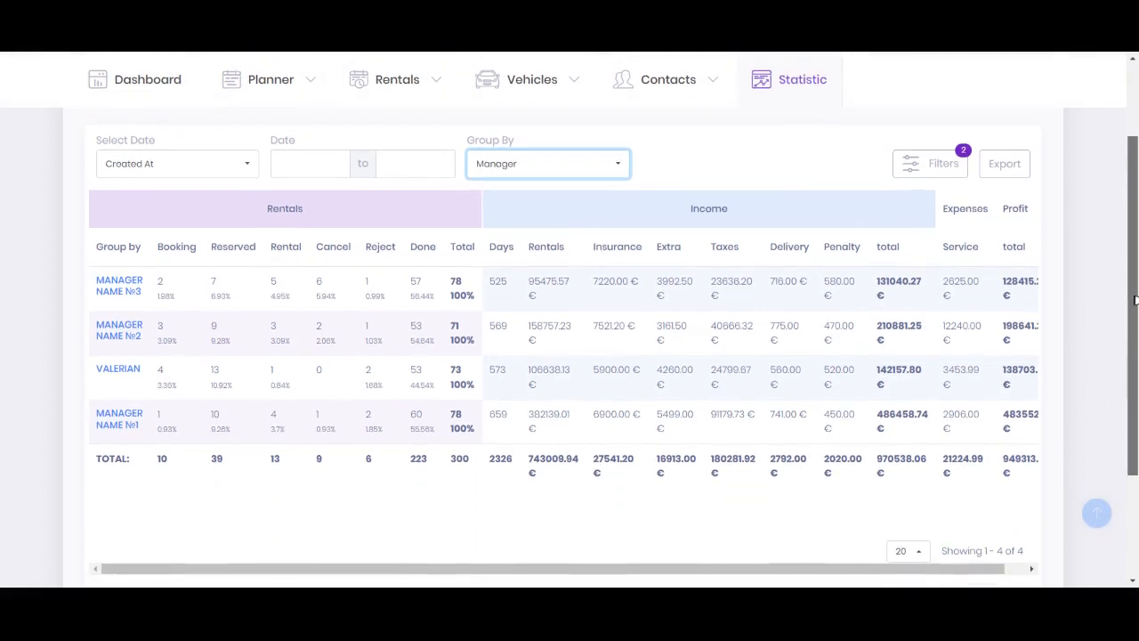
drag(1135, 300, 1136, 281)
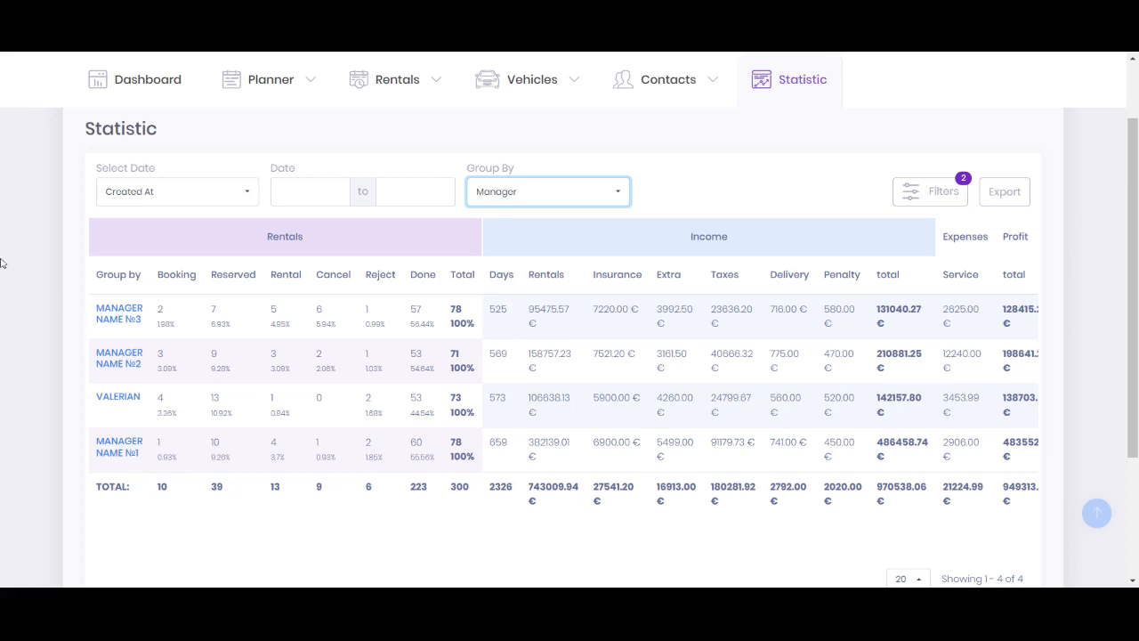
scroll(2, 331, up, 1)
click(4, 107)
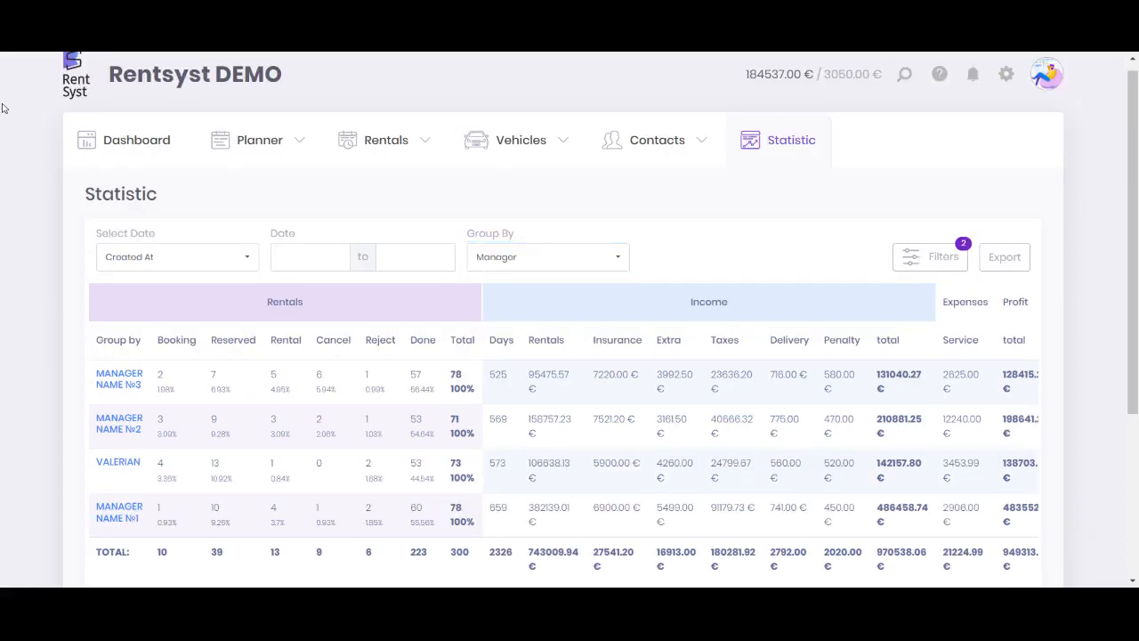